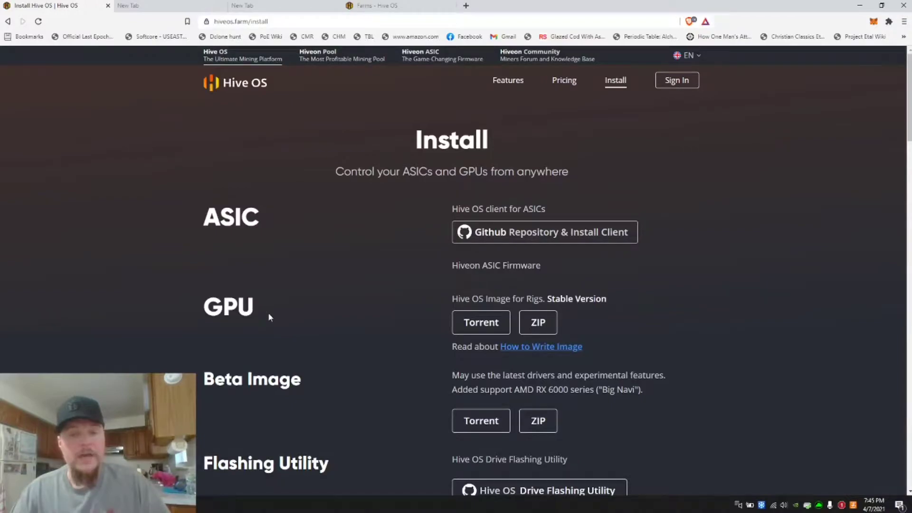
Try downloading the stable Hive OS GPU image as a ZIP, cancelling the save dialog
{"action": "left_click", "coordinate": [541, 325]}
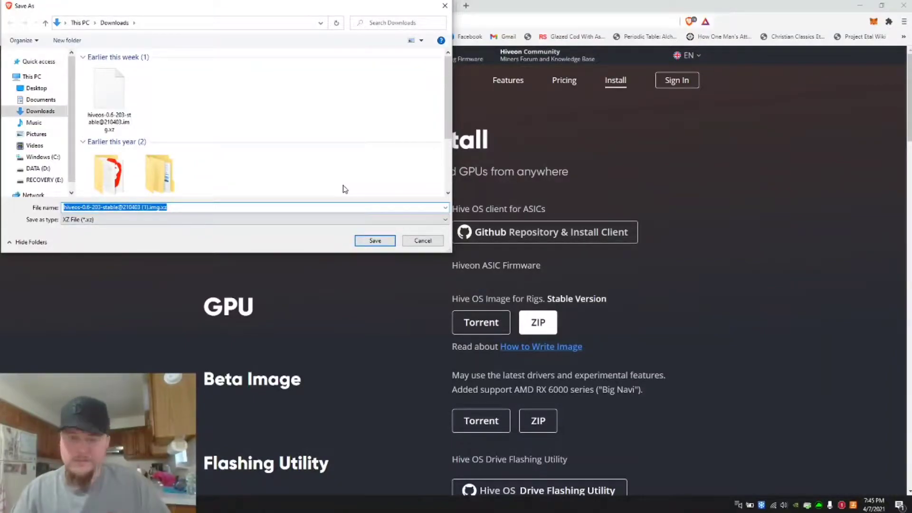
{"action": "left_click", "coordinate": [419, 241]}
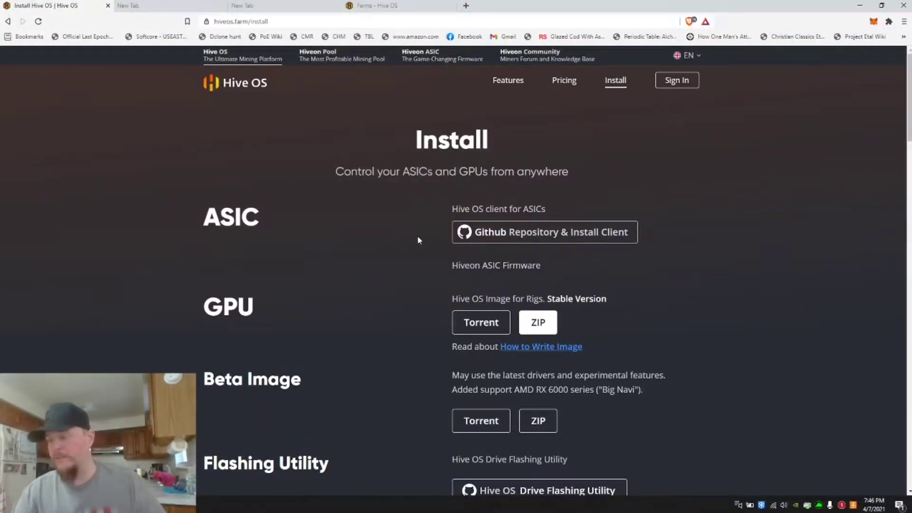
Open balena.io/etcher in a new tab
{"action": "left_click", "coordinate": [207, 6]}
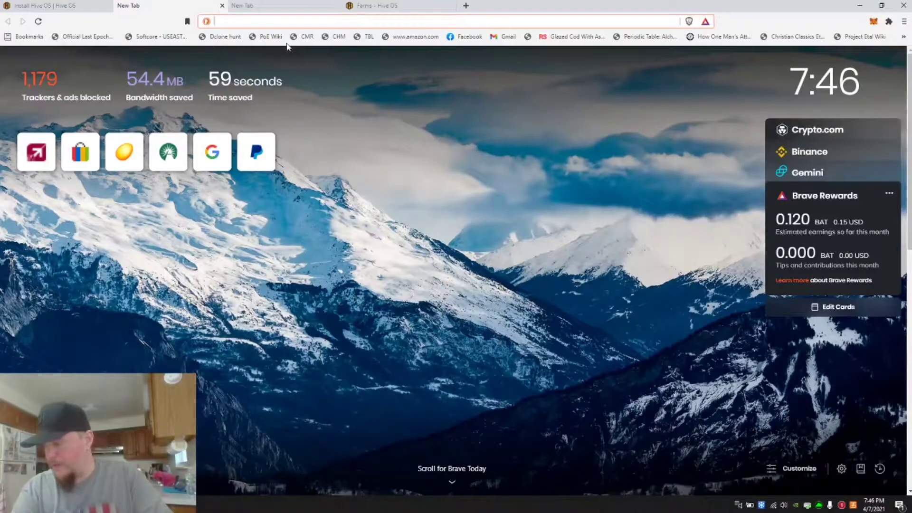
{"action": "type", "text": "bal"}
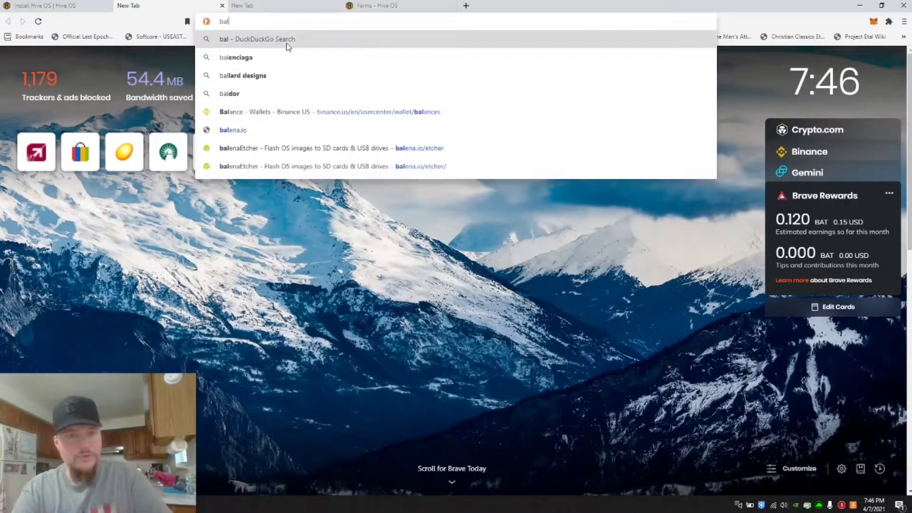
{"action": "type", "text": "ena.io"}
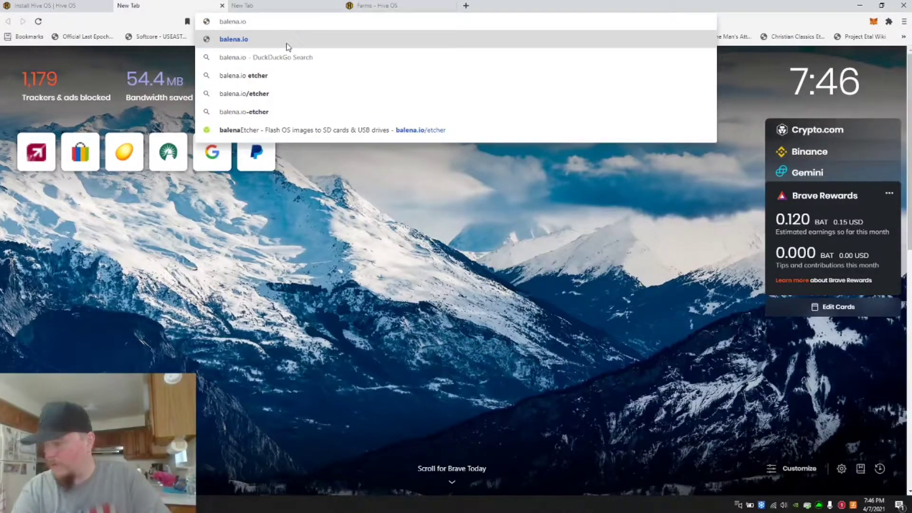
{"action": "type", "text": "/etcher"}
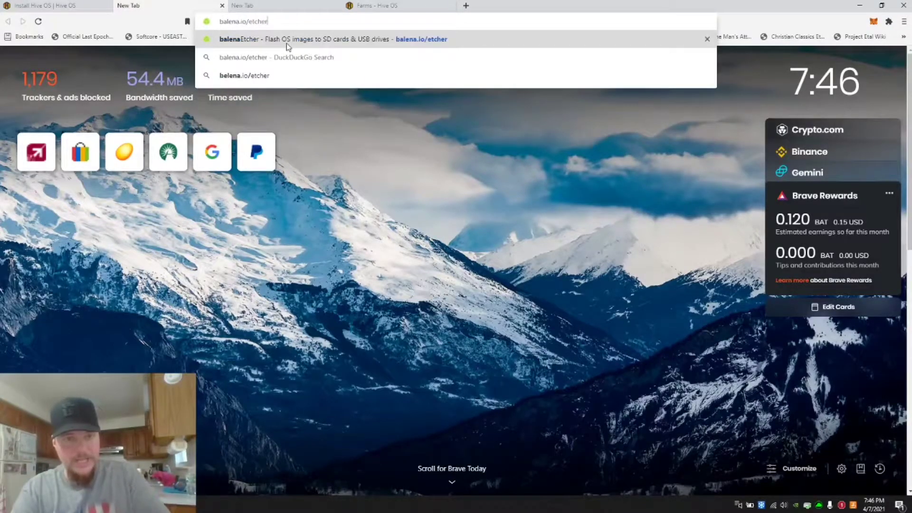
{"action": "key", "text": "Return"}
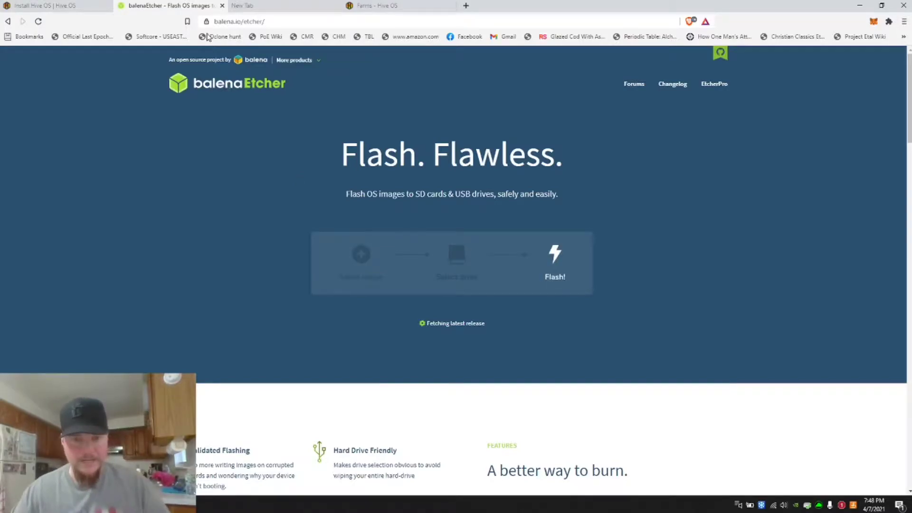
Reload the balenaEtcher page
{"action": "scroll", "coordinate": [523, 353], "scroll_direction": "down", "scroll_amount": 7}
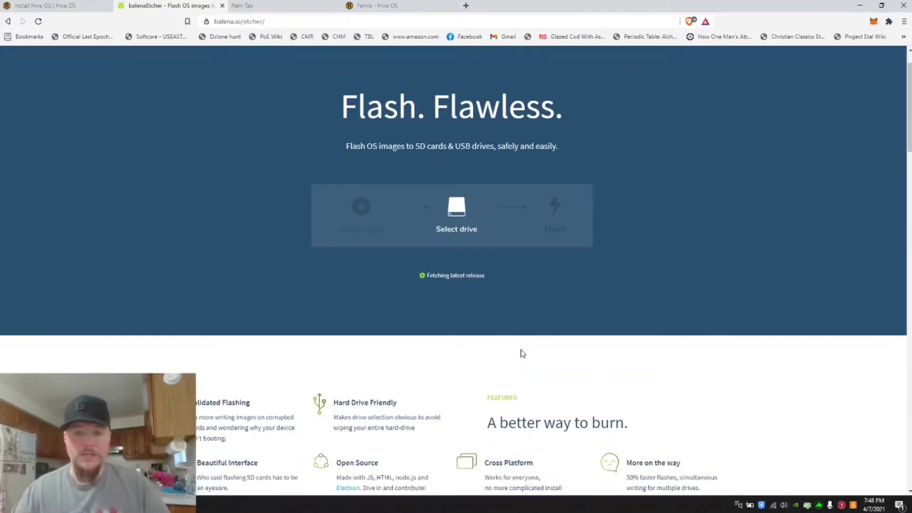
{"action": "scroll", "coordinate": [496, 338], "scroll_direction": "up", "scroll_amount": 7}
{"action": "key", "text": "F5"}
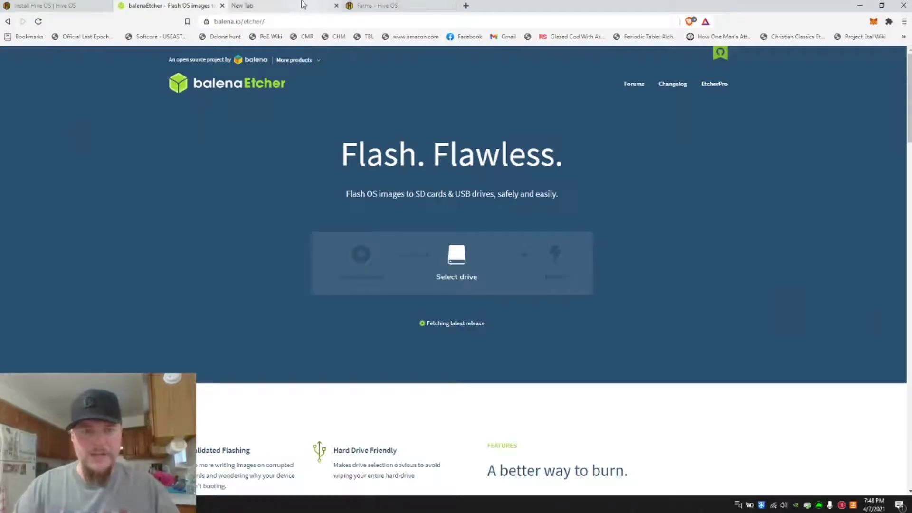
Try opening the.hiveos.com/register in another tab
{"action": "left_click", "coordinate": [264, 6]}
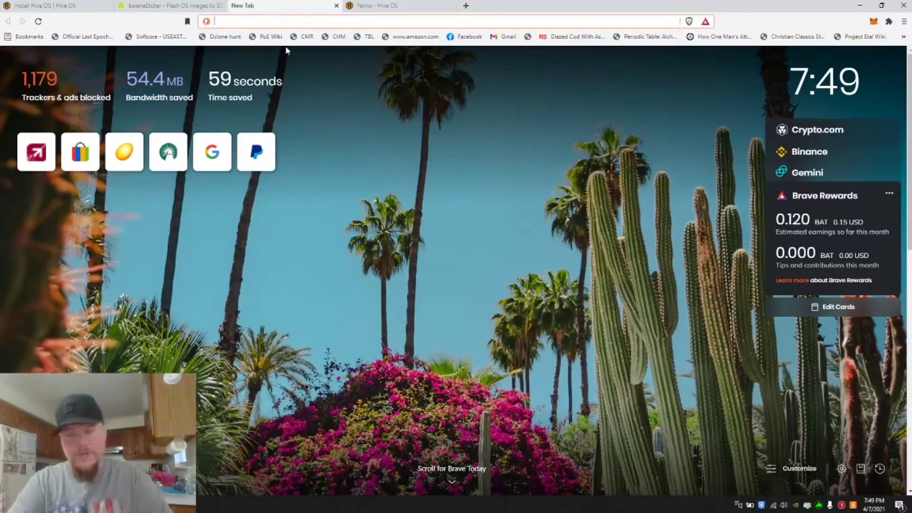
{"action": "type", "text": "the"}
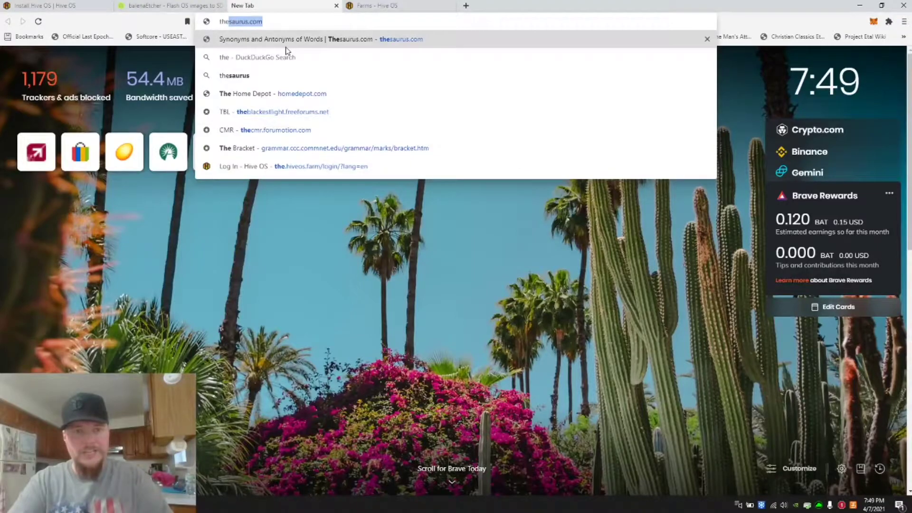
{"action": "type", "text": ".hiveos"}
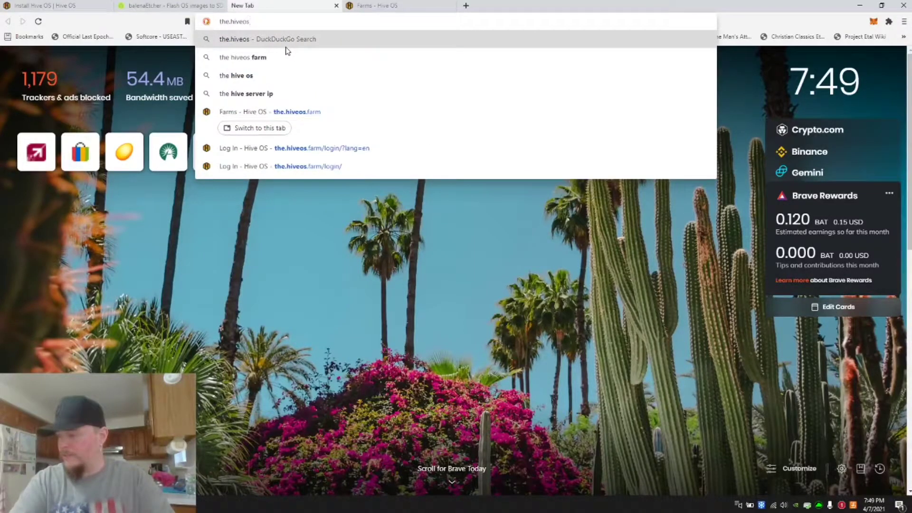
{"action": "type", "text": ".com"}
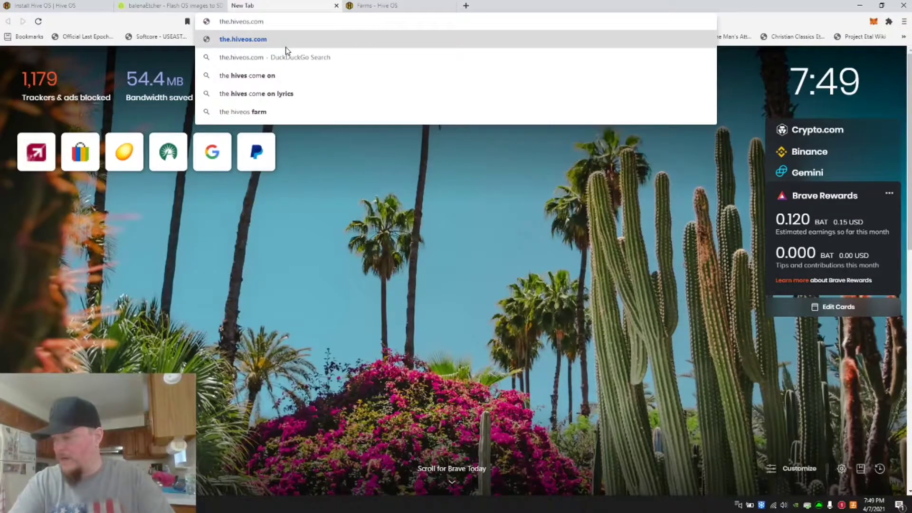
{"action": "type", "text": "/register"}
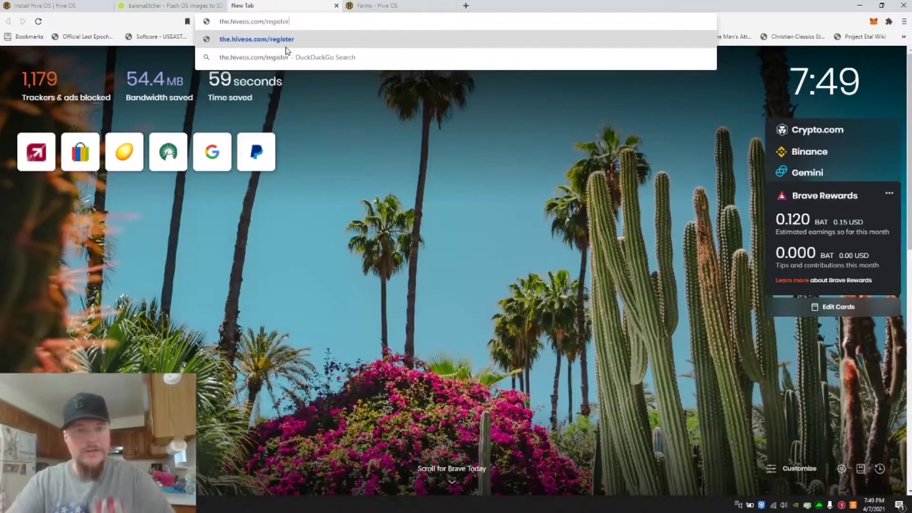
{"action": "left_click", "coordinate": [286, 42]}
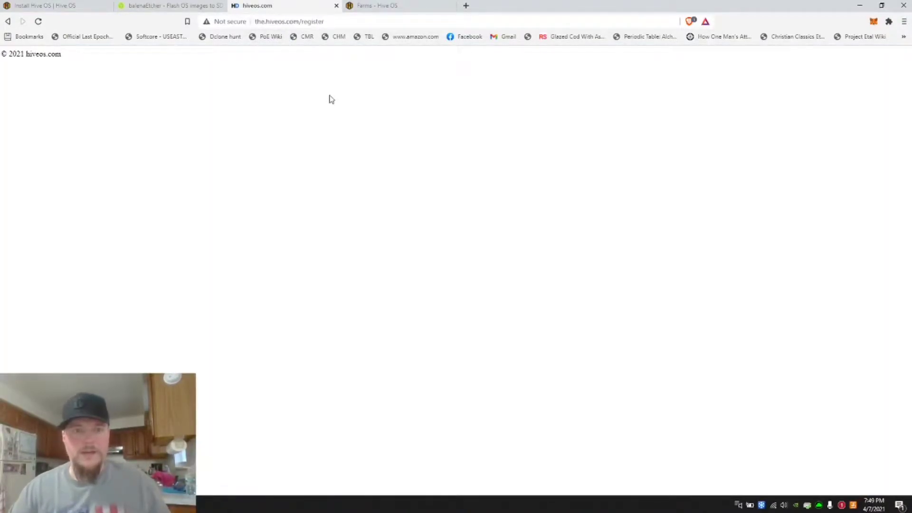
Go to the.hiveos.farm/register in the same tab
{"action": "left_click", "coordinate": [289, 24]}
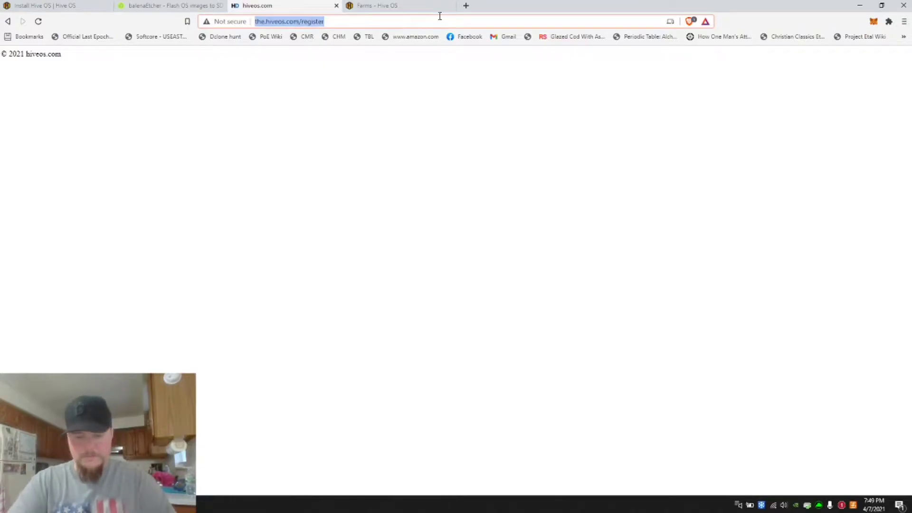
{"action": "type", "text": "the.hiveos.fa"}
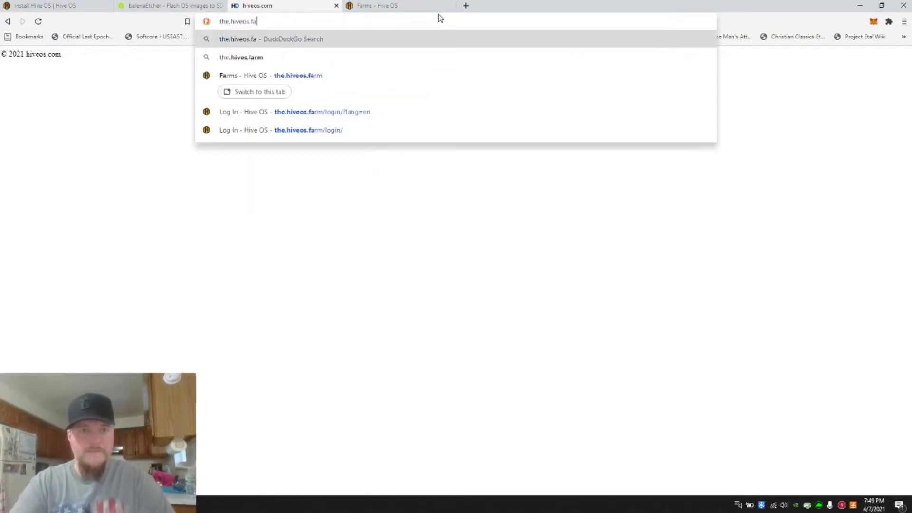
{"action": "type", "text": "rm/register"}
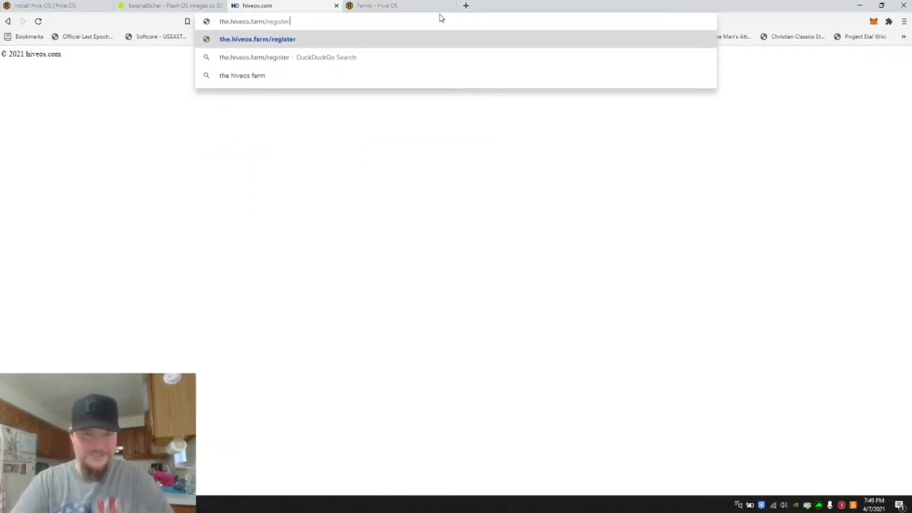
{"action": "key", "text": "Return"}
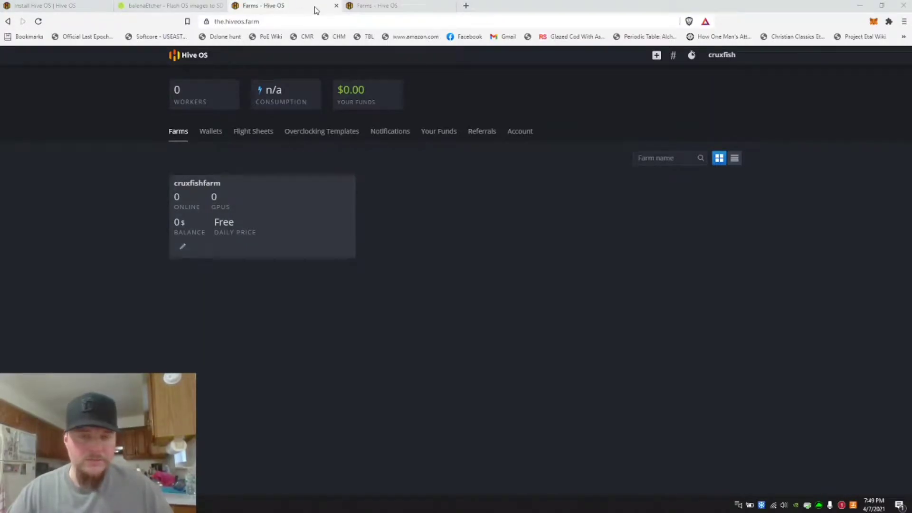
In the second browser window, open the.hiveos.farm/register
{"action": "left_click_drag", "start_coordinate": [314, 6], "coordinate": [314, 8]}
{"action": "left_click", "coordinate": [258, 22]}
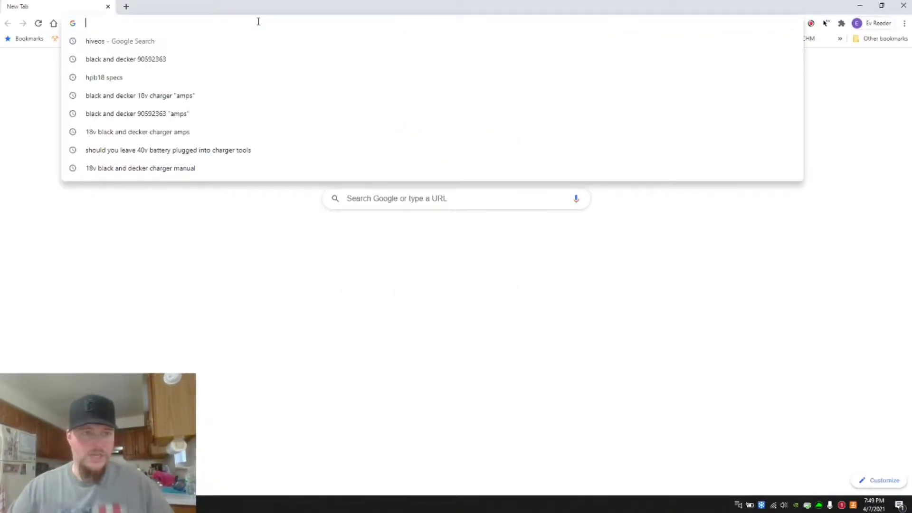
{"action": "type", "text": "hiveos."}
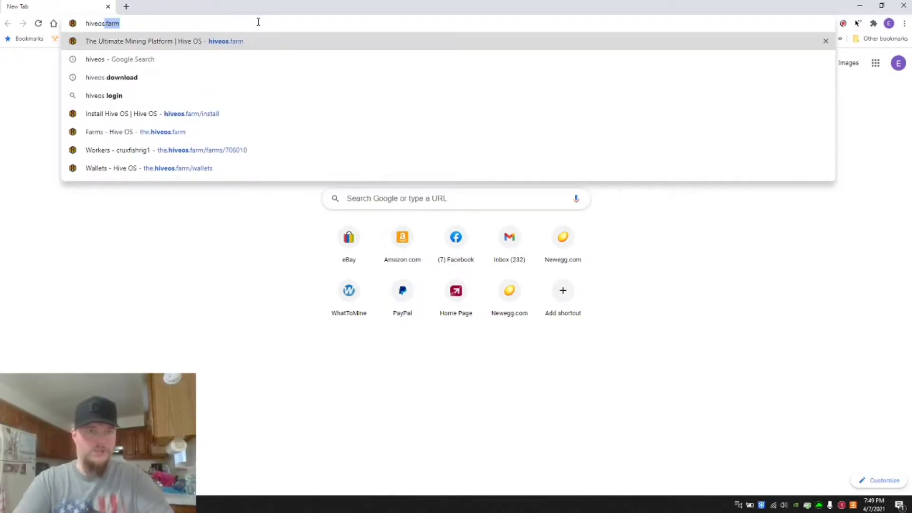
{"action": "type", "text": "farm/"}
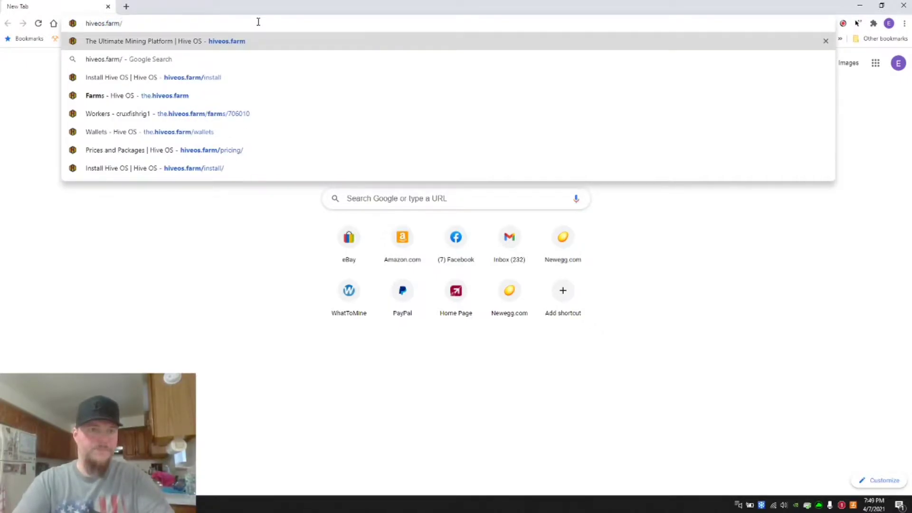
{"action": "key", "text": "BackSpace"}
{"action": "key", "text": "BackSpace"}
{"action": "key", "text": "BackSpace"}
{"action": "key", "text": "BackSpace"}
{"action": "key", "text": "BackSpace"}
{"action": "key", "text": "BackSpace"}
{"action": "key", "text": "BackSpace"}
{"action": "key", "text": "BackSpace"}
{"action": "key", "text": "BackSpace"}
{"action": "key", "text": "BackSpace"}
{"action": "key", "text": "BackSpace"}
{"action": "type", "text": "th"}
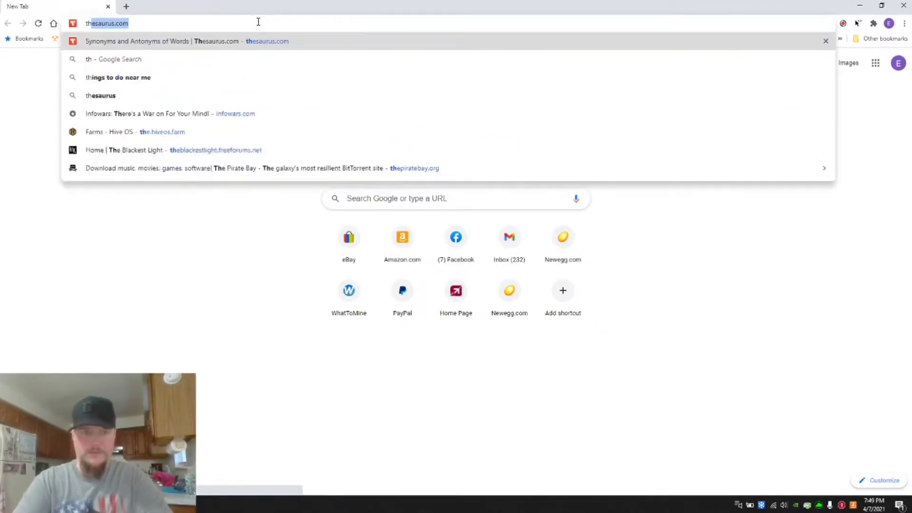
{"action": "type", "text": "e.hiveos.farm/regist"}
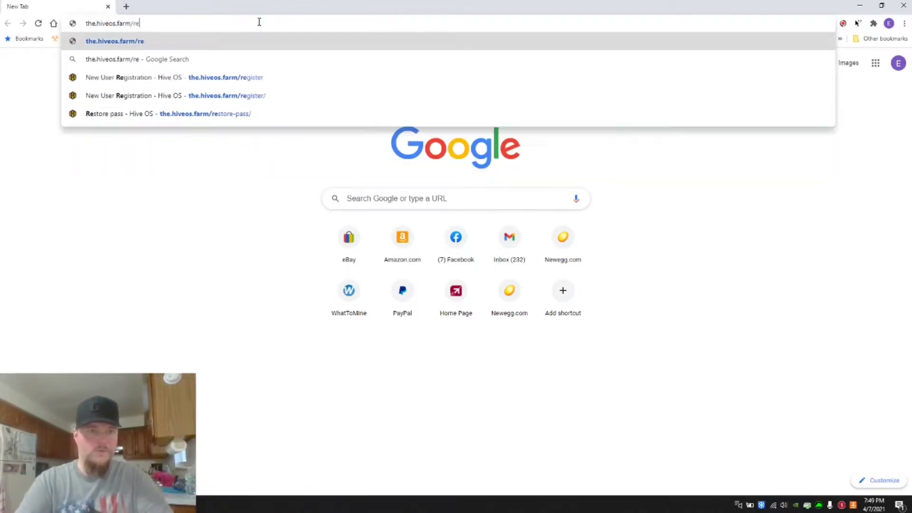
{"action": "type", "text": "er"}
{"action": "key", "text": "Return"}
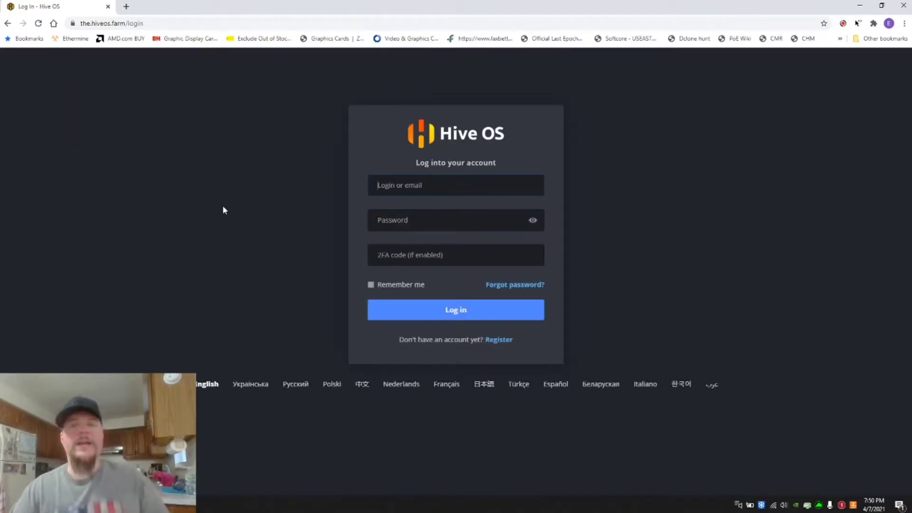
Change the address from the login page back to the.hiveos.farm/register and load it
{"action": "left_click", "coordinate": [162, 24]}
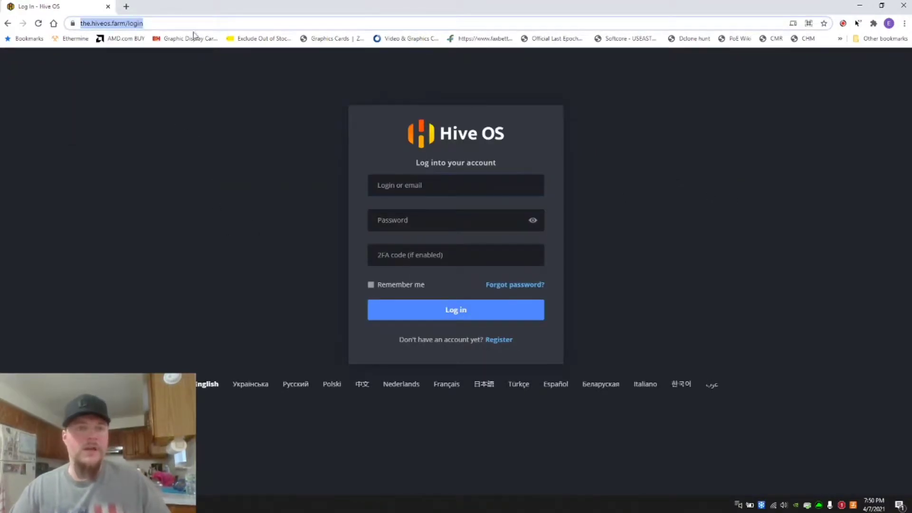
{"action": "key", "text": "End"}
{"action": "key", "text": "BackSpace"}
{"action": "key", "text": "BackSpace"}
{"action": "key", "text": "BackSpace"}
{"action": "key", "text": "BackSpace"}
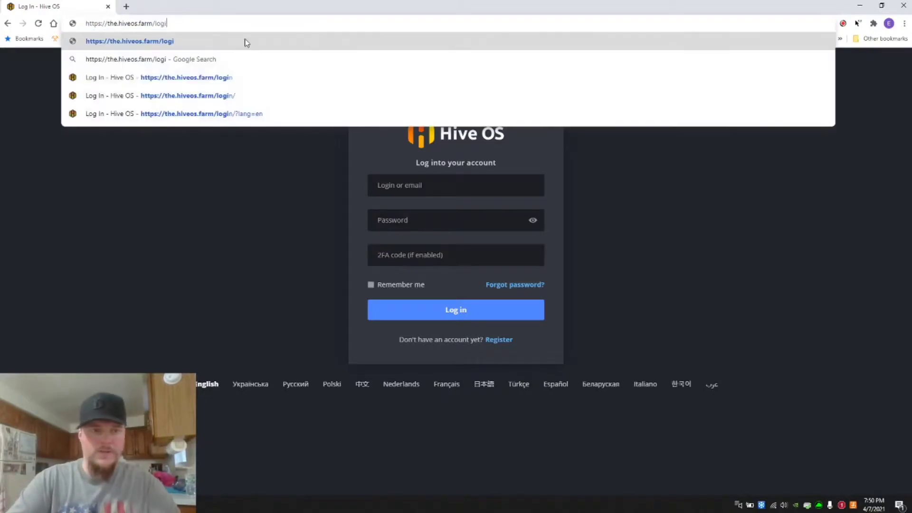
{"action": "key", "text": "BackSpace"}
{"action": "type", "text": "register"}
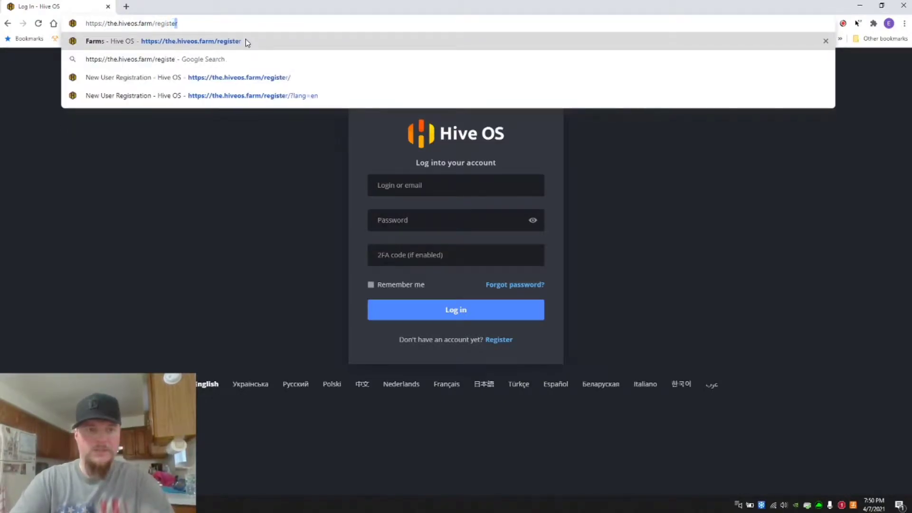
{"action": "key", "text": "Return"}
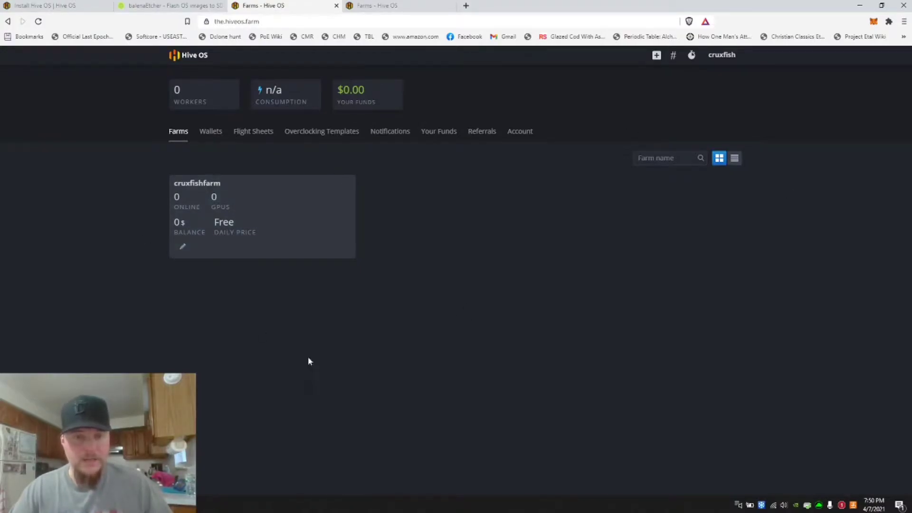
{"action": "left_click", "coordinate": [657, 56]}
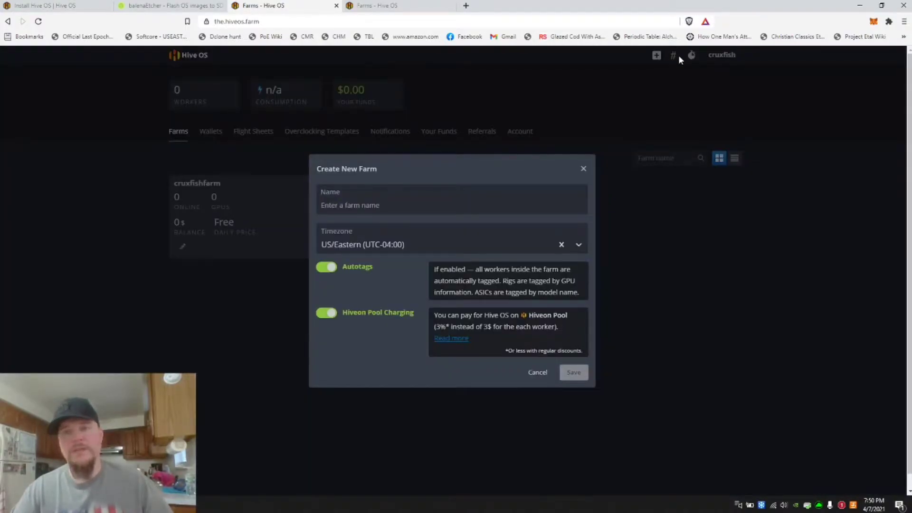
{"action": "left_click", "coordinate": [336, 208]}
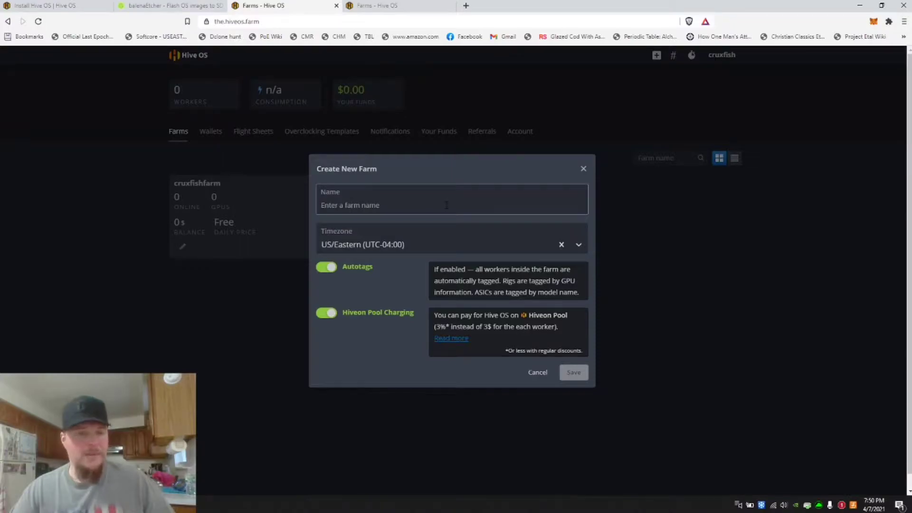
{"action": "left_click", "coordinate": [538, 373]}
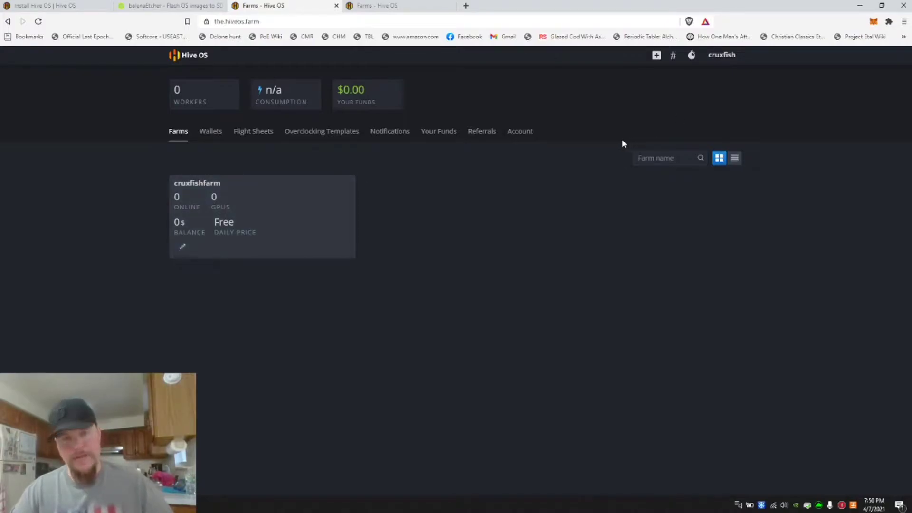
Open the cruxfishfarm farm and its add menu
{"action": "left_click", "coordinate": [195, 184]}
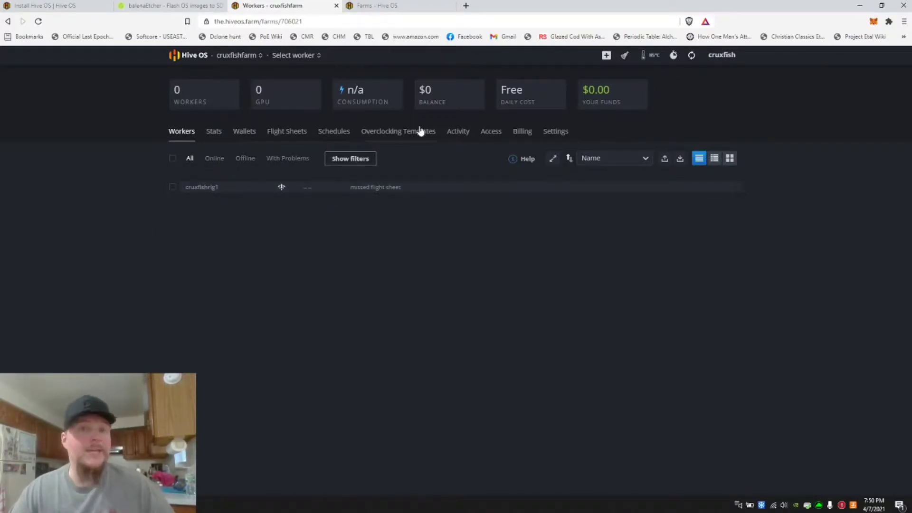
{"action": "left_click", "coordinate": [606, 56]}
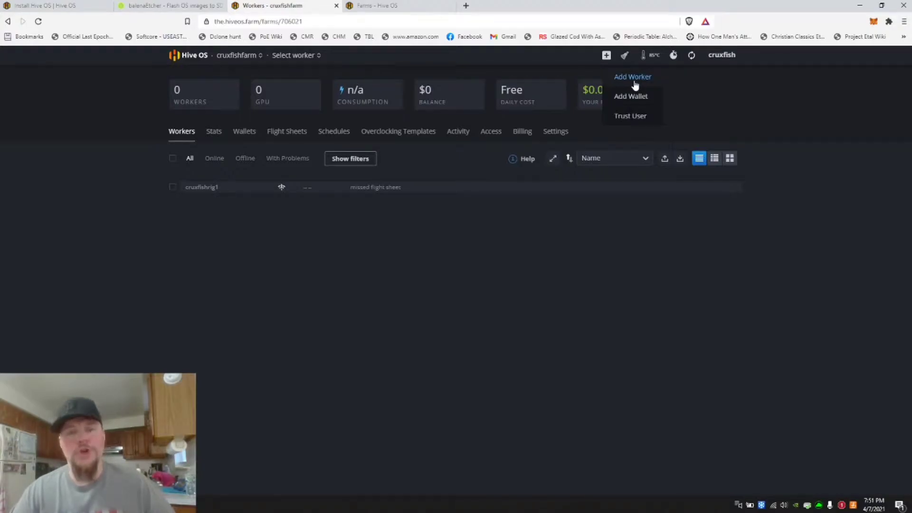
{"action": "left_click", "coordinate": [553, 322]}
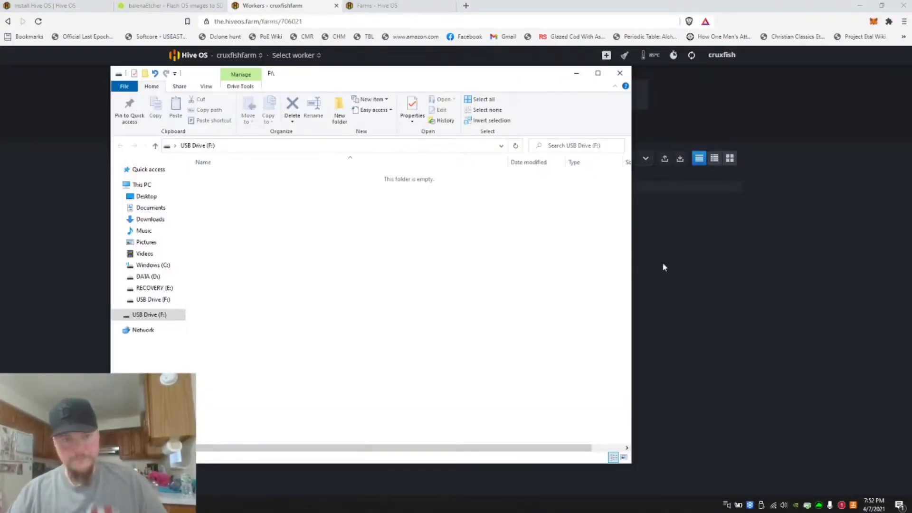
Launch balenaEtcher and choose the hiveos-0.6-203-stable image from Downloads as the file to flash
{"action": "left_click", "coordinate": [576, 74]}
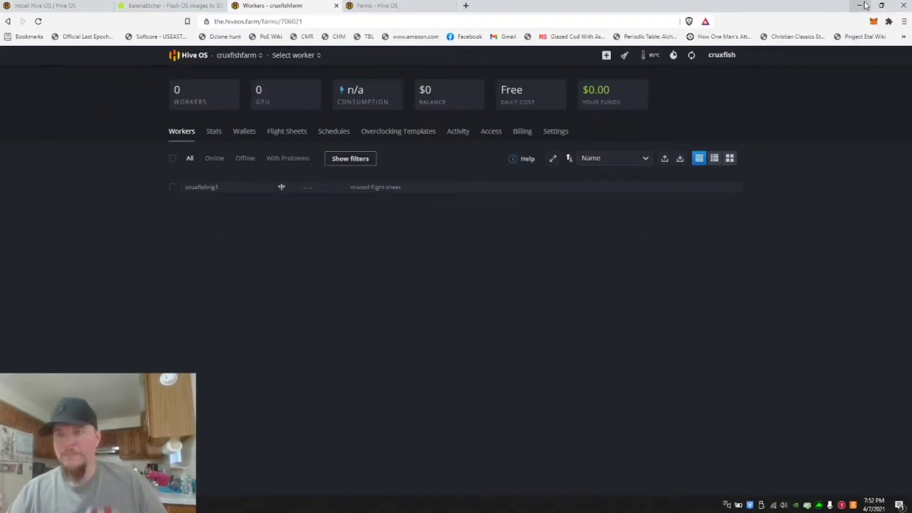
{"action": "key", "text": "super"}
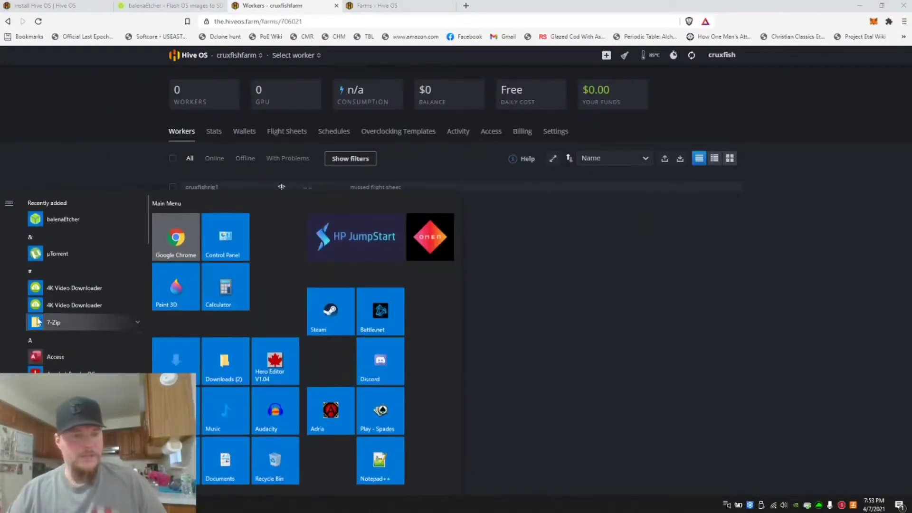
{"action": "left_click", "coordinate": [104, 219]}
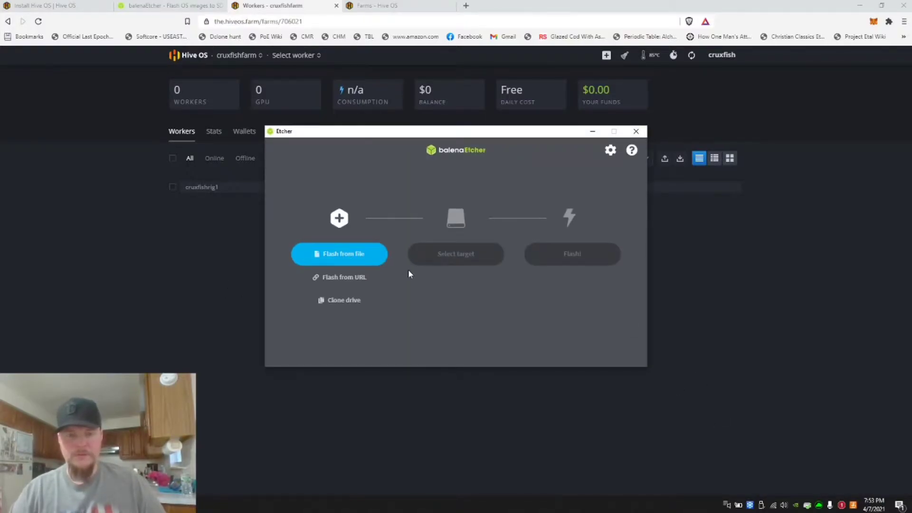
{"action": "left_click", "coordinate": [352, 258]}
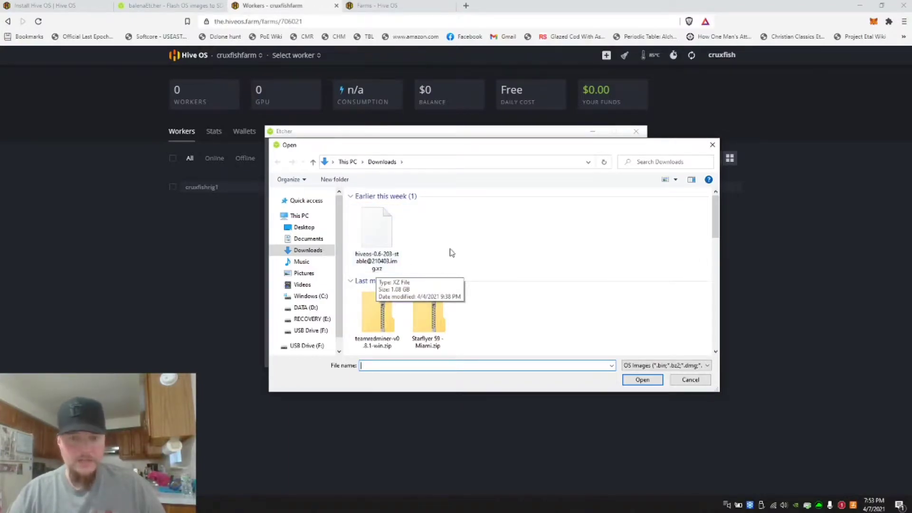
{"action": "double_click", "coordinate": [378, 236]}
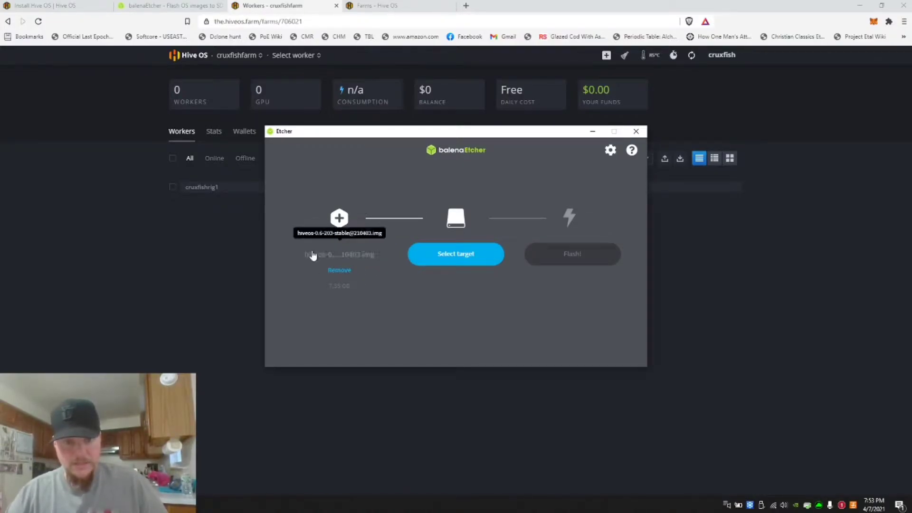
Select the General USB Flash Disk (F:) as the target and start flashing the image
{"action": "left_click", "coordinate": [463, 262]}
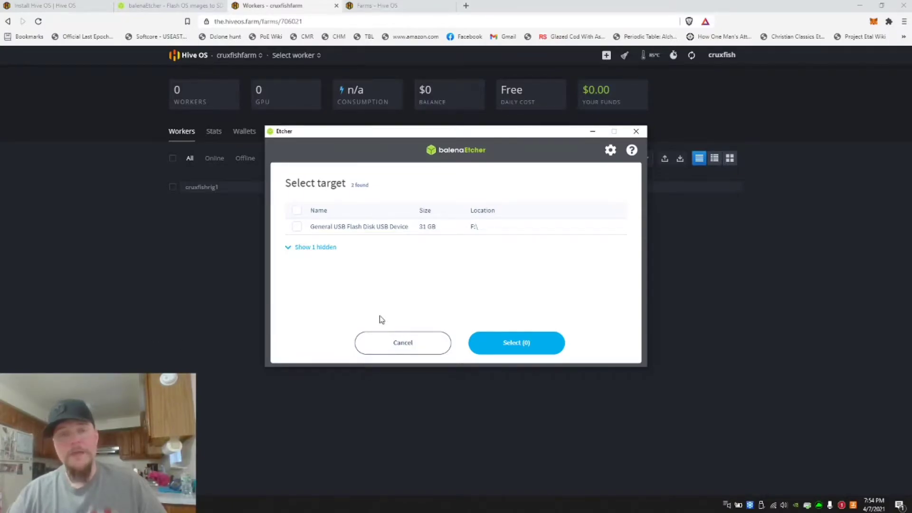
{"action": "left_click", "coordinate": [297, 227]}
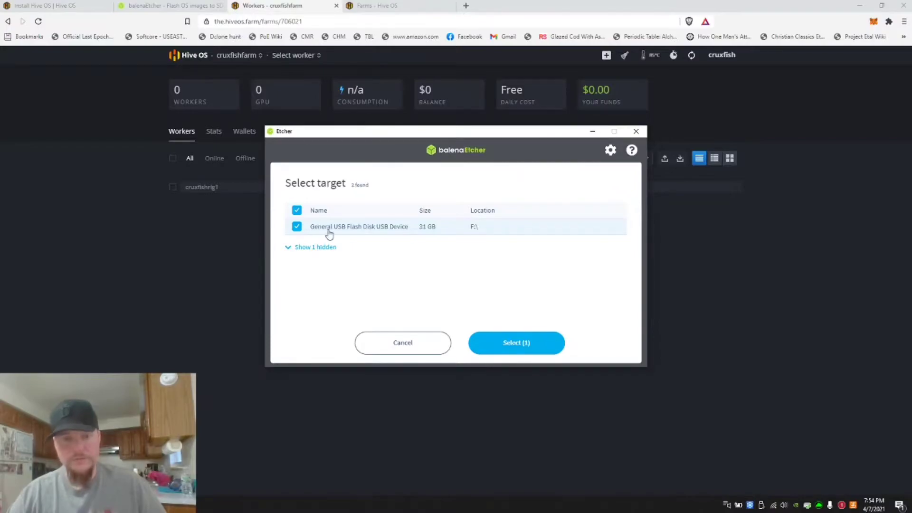
{"action": "left_click", "coordinate": [521, 350]}
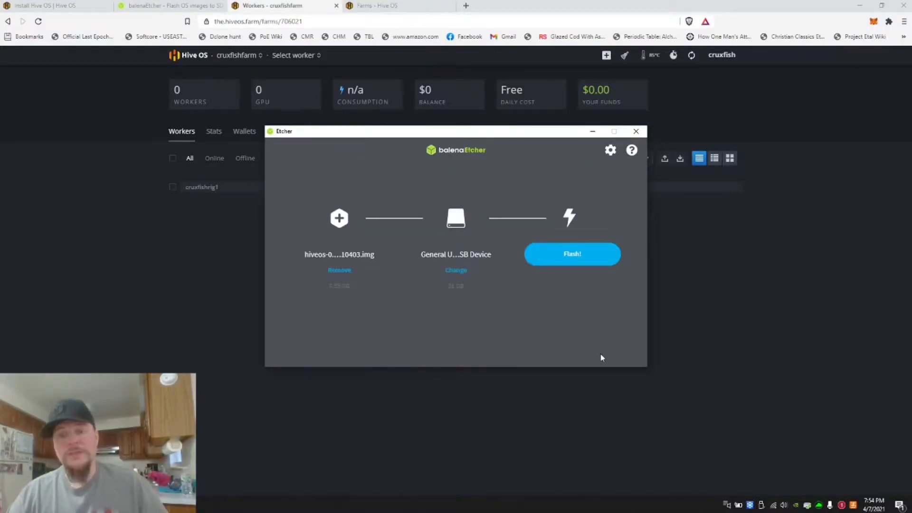
{"action": "left_click", "coordinate": [575, 258]}
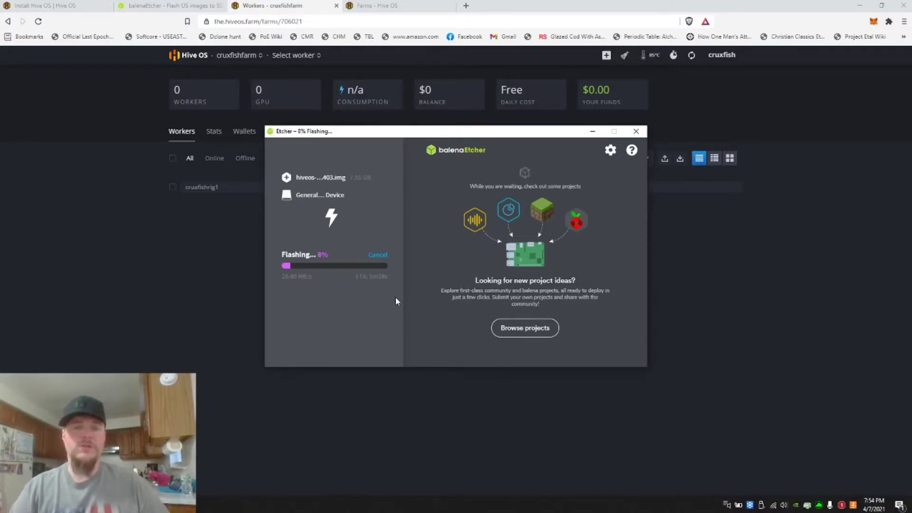
Go from the cruxfishfarm workers page to the account-wide Wallets list
{"action": "left_click", "coordinate": [263, 9]}
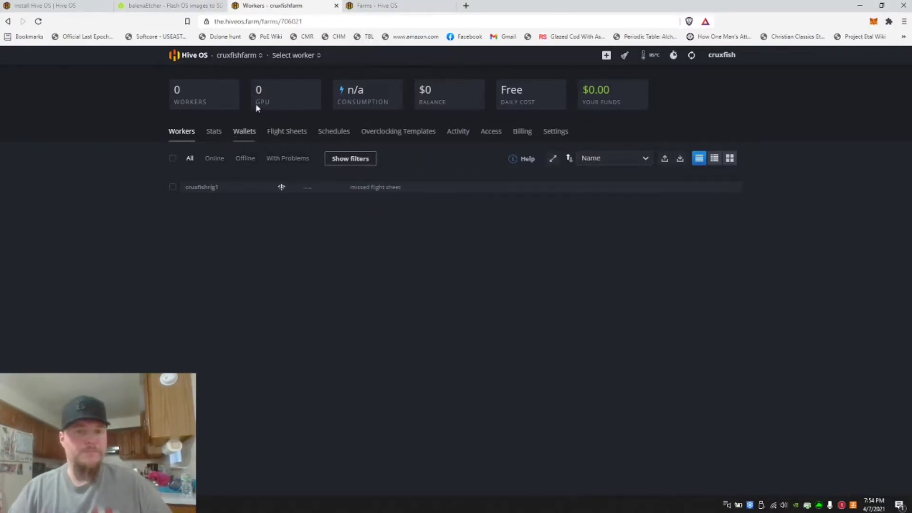
{"action": "left_click", "coordinate": [192, 57]}
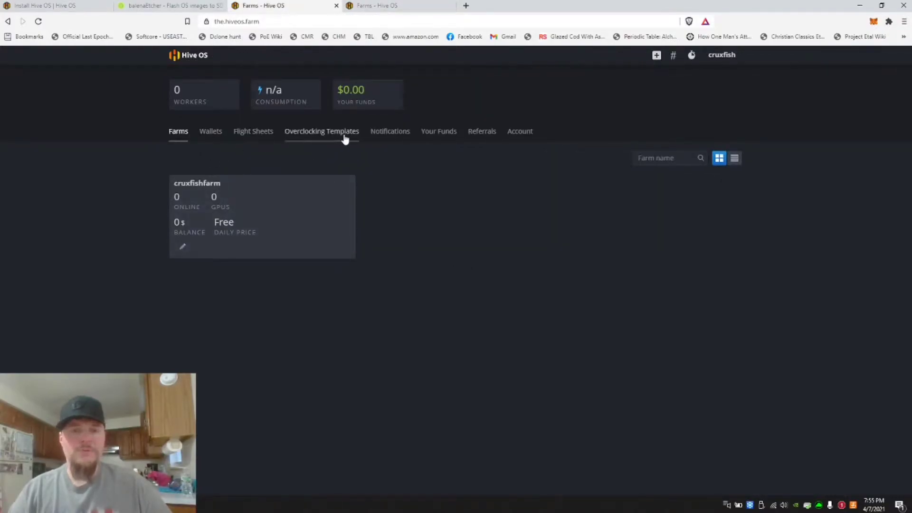
{"action": "left_click", "coordinate": [212, 132]}
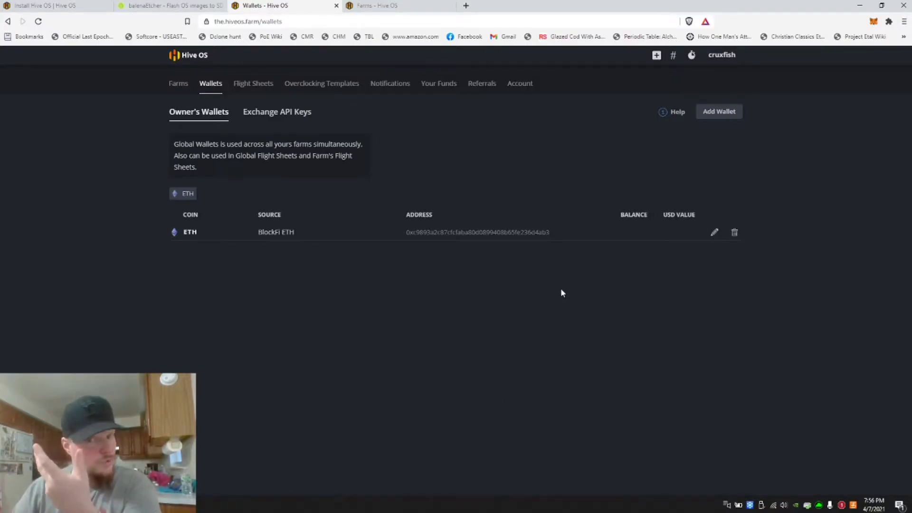
{"action": "left_click", "coordinate": [716, 112]}
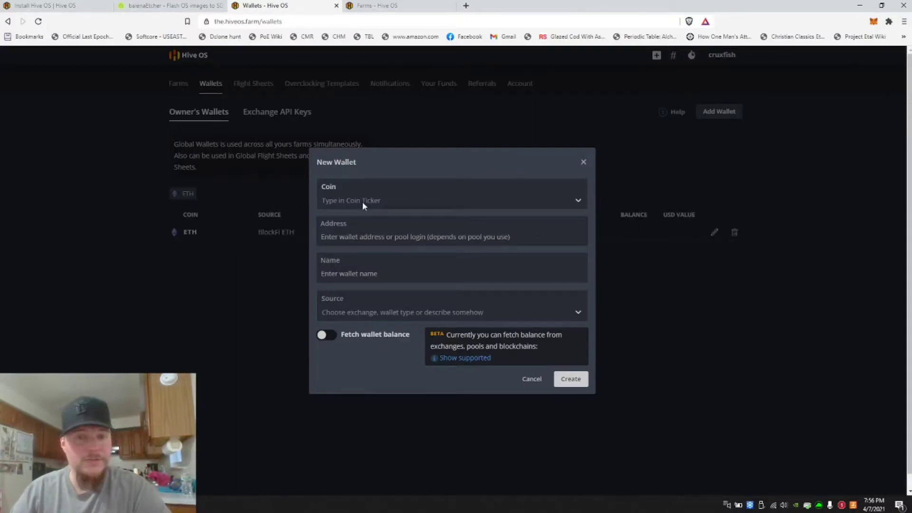
{"action": "left_click", "coordinate": [579, 198]}
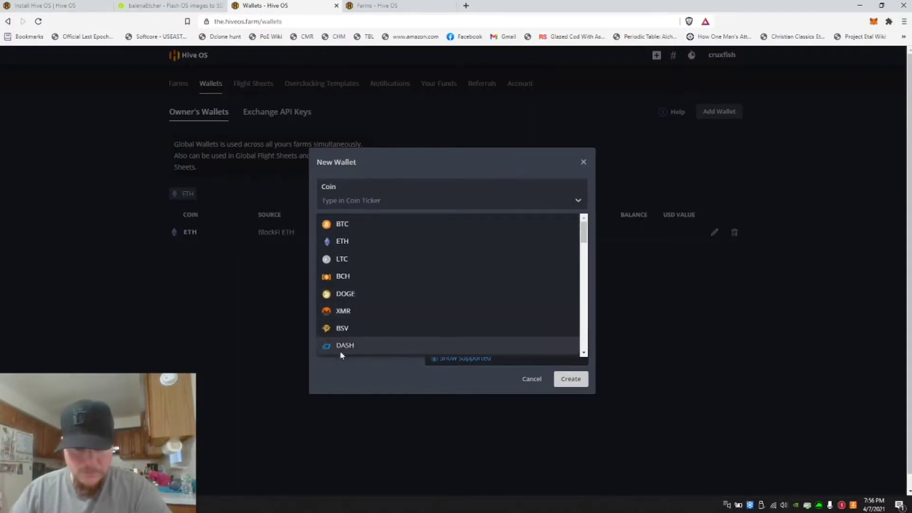
{"action": "left_click", "coordinate": [342, 241]}
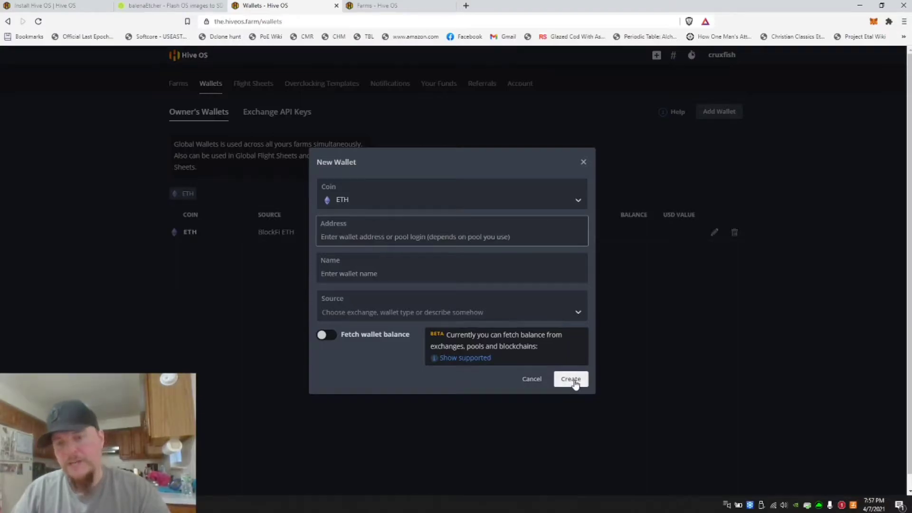
{"action": "left_click", "coordinate": [532, 379]}
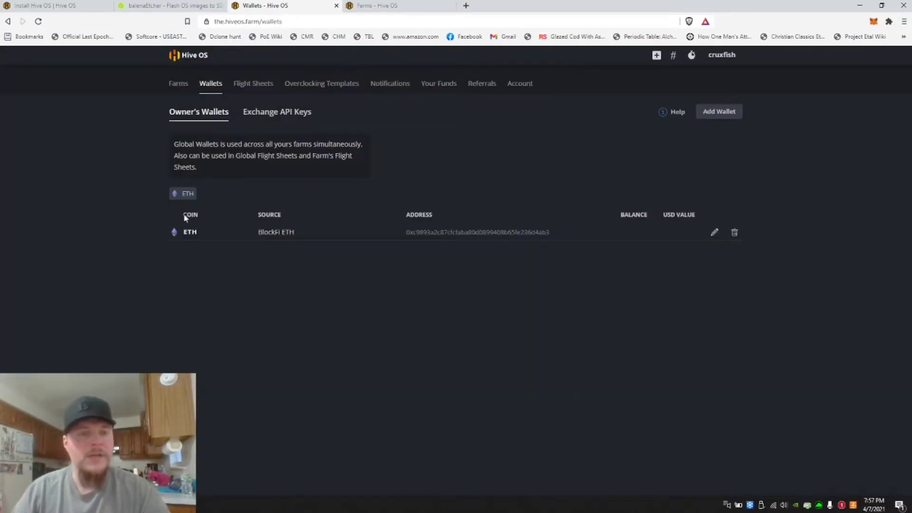
Start a new global flight sheet with coin ETH and the BlockFi ETH wallet
{"action": "left_click", "coordinate": [250, 85]}
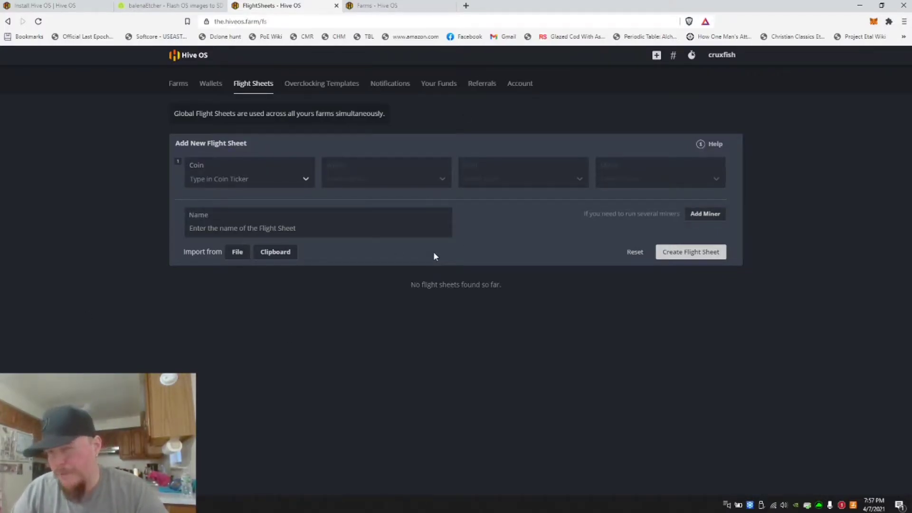
{"action": "left_click", "coordinate": [305, 180]}
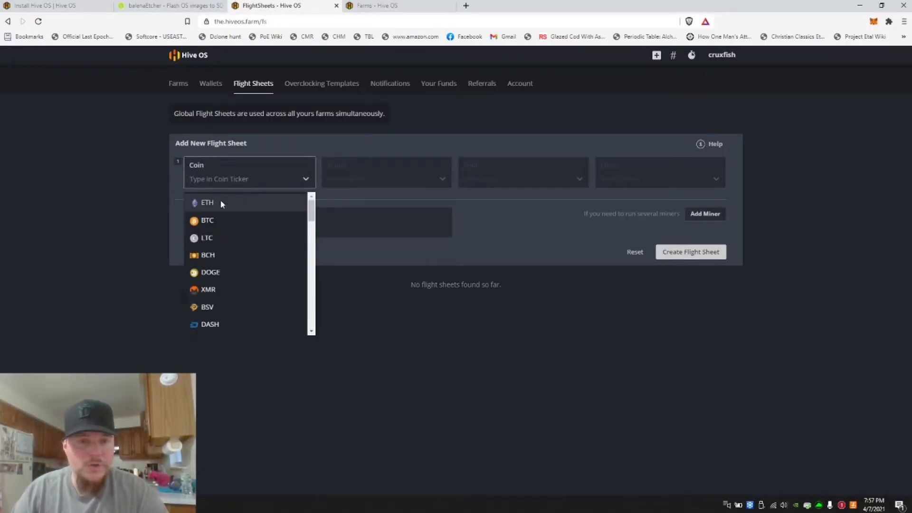
{"action": "left_click", "coordinate": [208, 202]}
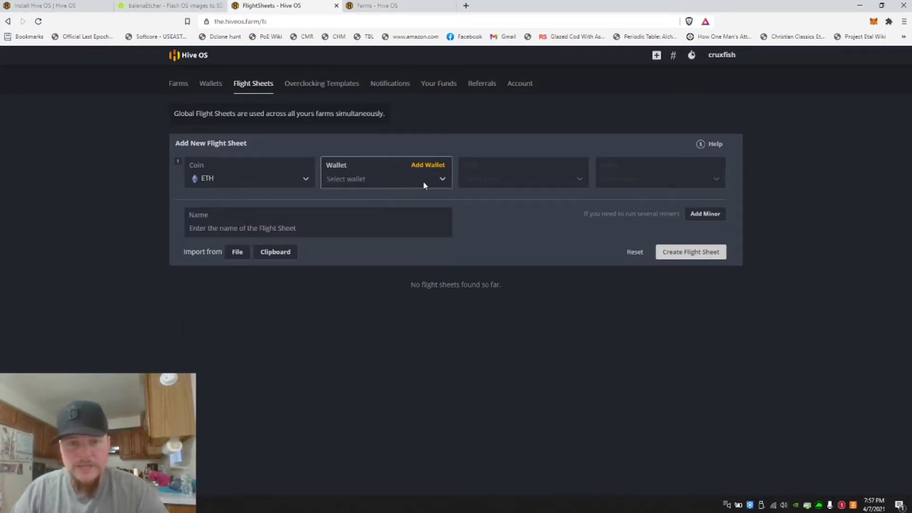
{"action": "left_click", "coordinate": [443, 178]}
{"action": "left_click", "coordinate": [342, 203]}
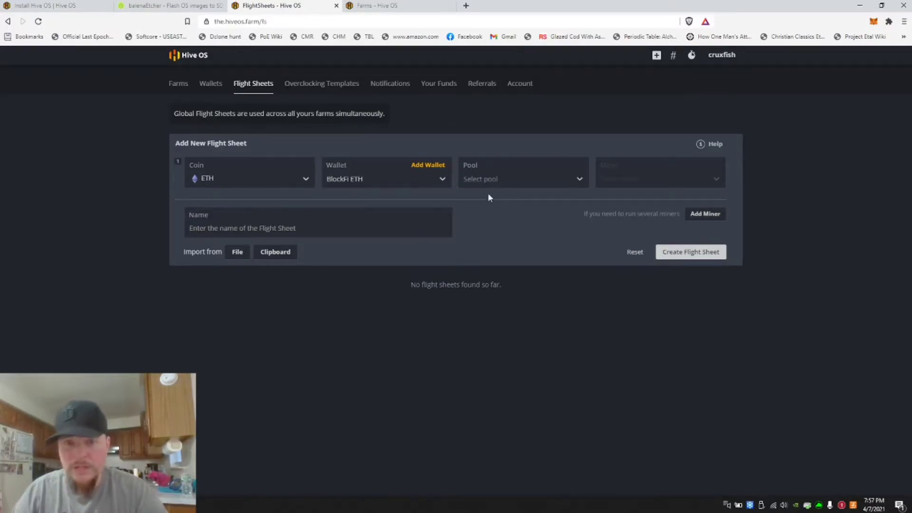
Set the flight sheet's pool to ethermine using the US East server, and choose TeamRedMiner as the miner
{"action": "left_click", "coordinate": [580, 178]}
{"action": "scroll", "coordinate": [538, 291], "scroll_direction": "down", "scroll_amount": 5}
{"action": "scroll", "coordinate": [537, 292], "scroll_direction": "down", "scroll_amount": 3}
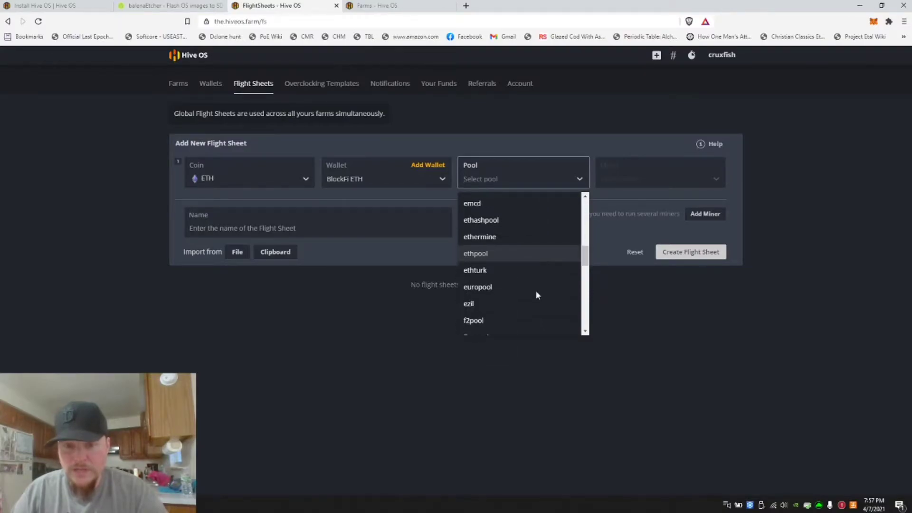
{"action": "scroll", "coordinate": [522, 283], "scroll_direction": "up", "scroll_amount": 1}
{"action": "left_click", "coordinate": [484, 237]}
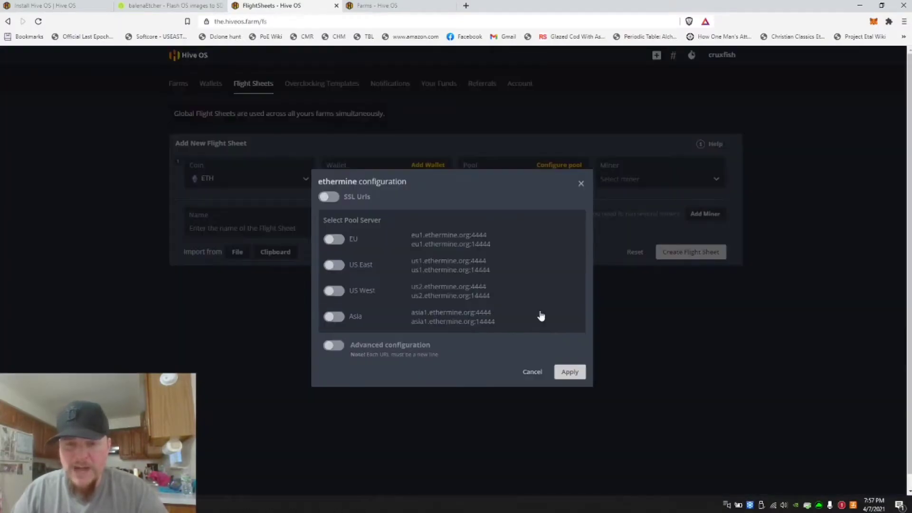
{"action": "left_click", "coordinate": [337, 265]}
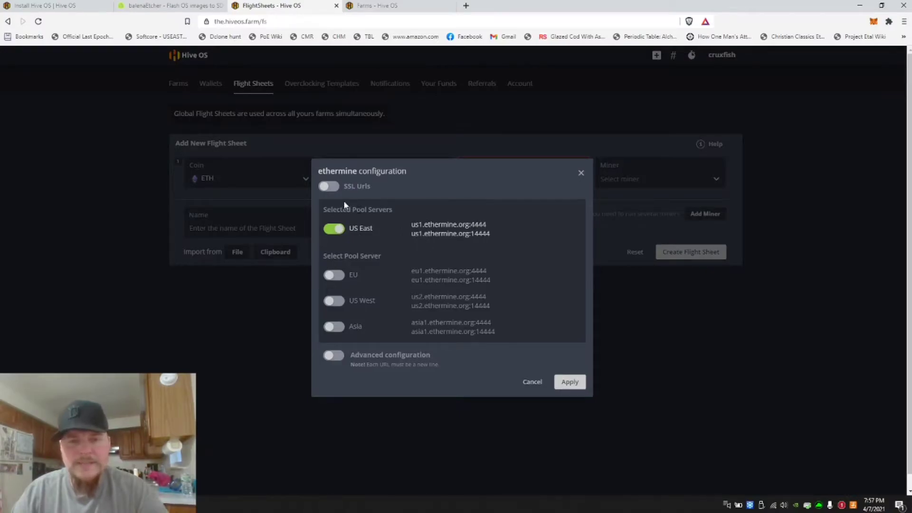
{"action": "left_click", "coordinate": [570, 382]}
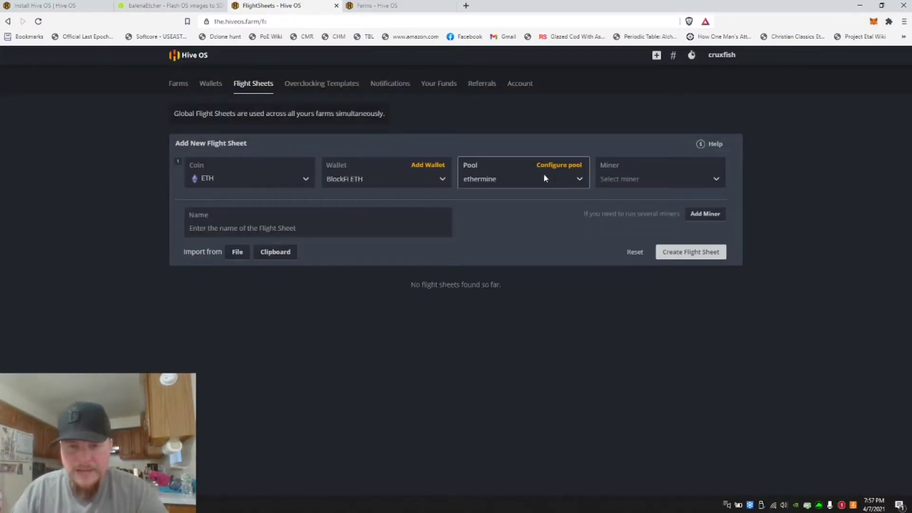
{"action": "left_click", "coordinate": [715, 178]}
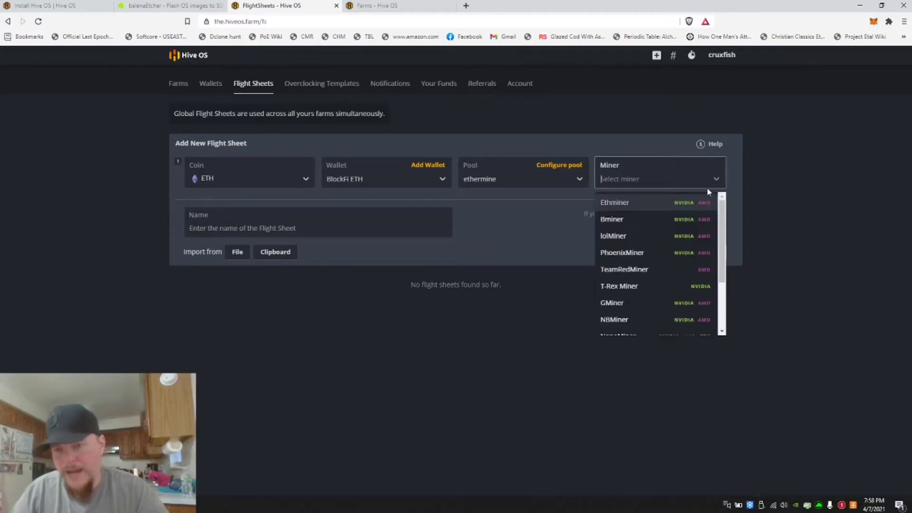
{"action": "left_click", "coordinate": [645, 275]}
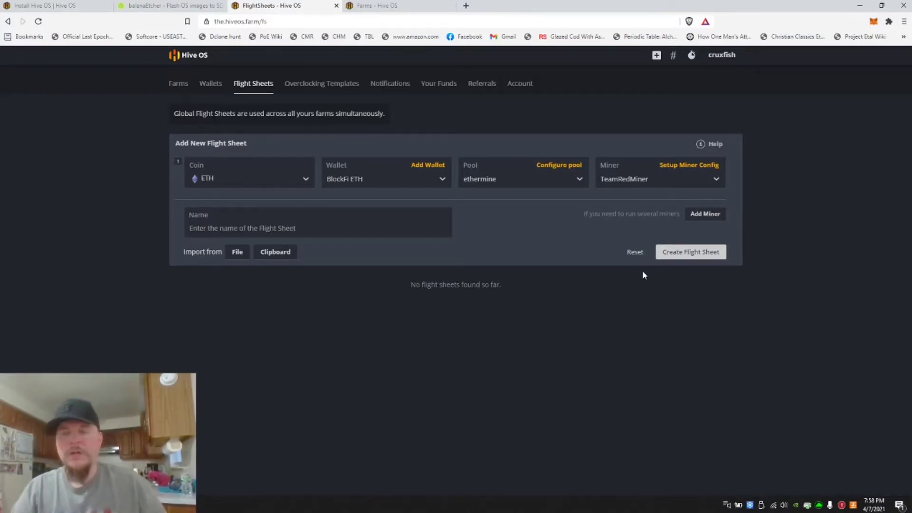
Name the flight sheet eth-blockfi-ethermine-teamredminer and create it
{"action": "left_click", "coordinate": [284, 232]}
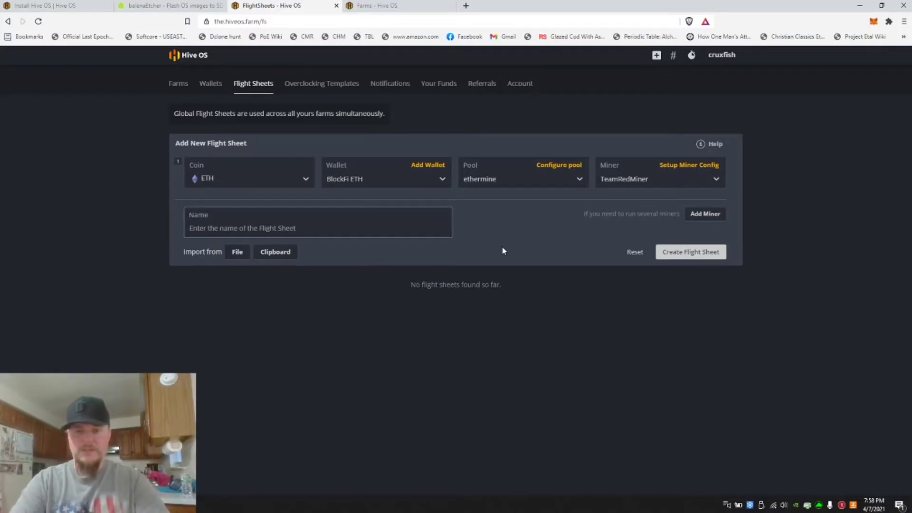
{"action": "type", "text": "eth-block"}
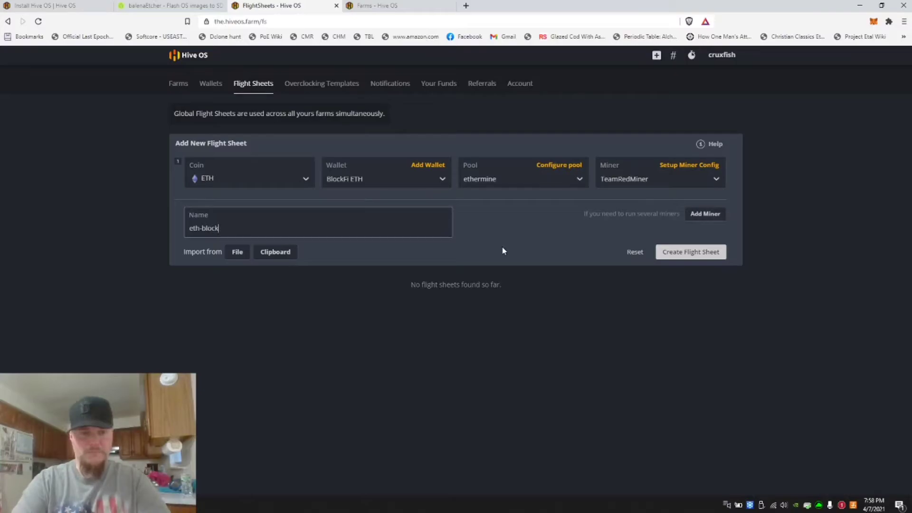
{"action": "type", "text": "fi-ehtermine-"}
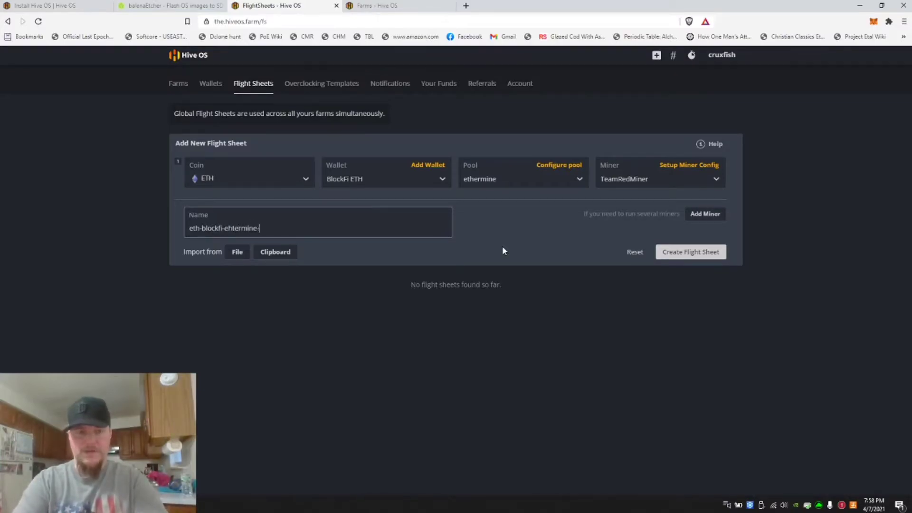
{"action": "key", "text": "BackSpace"}
{"action": "key", "text": "BackSpace"}
{"action": "key", "text": "BackSpace"}
{"action": "key", "text": "BackSpace"}
{"action": "key", "text": "BackSpace"}
{"action": "key", "text": "BackSpace"}
{"action": "key", "text": "BackSpace"}
{"action": "key", "text": "BackSpace"}
{"action": "key", "text": "BackSpace"}
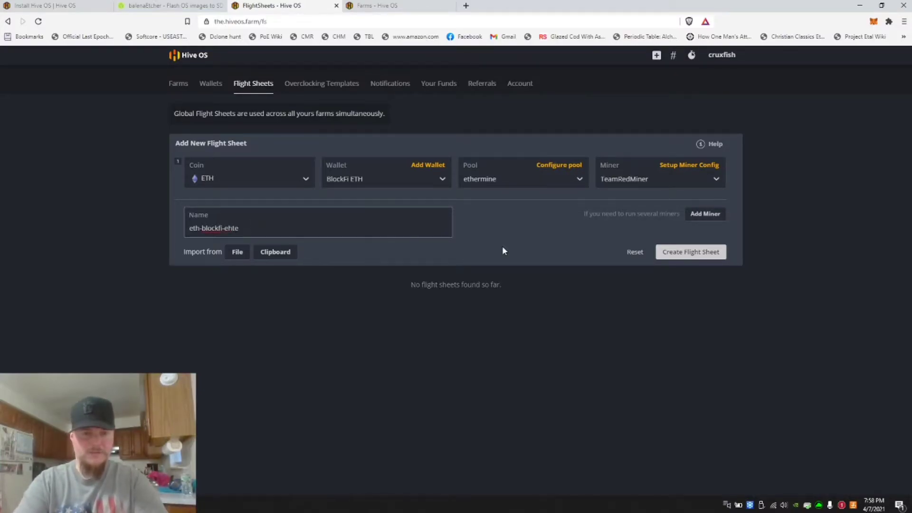
{"action": "type", "text": "thermine"}
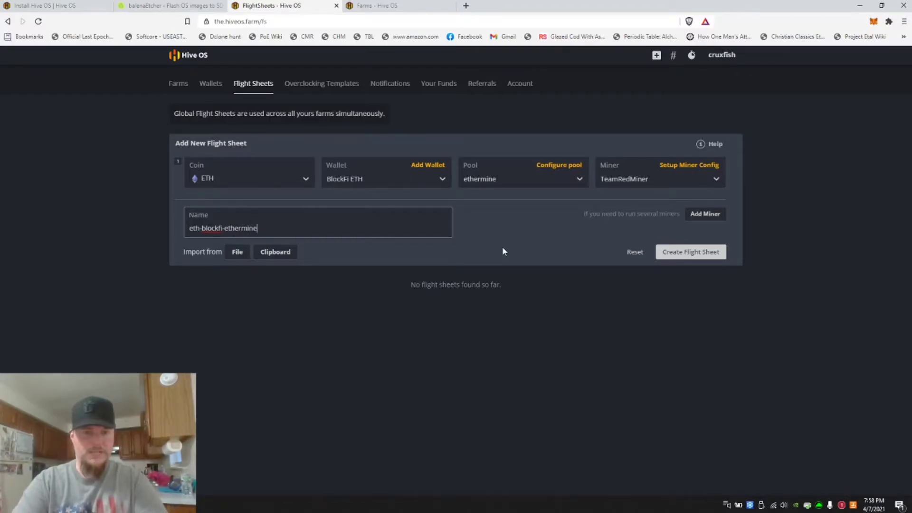
{"action": "type", "text": "-teamredminer"}
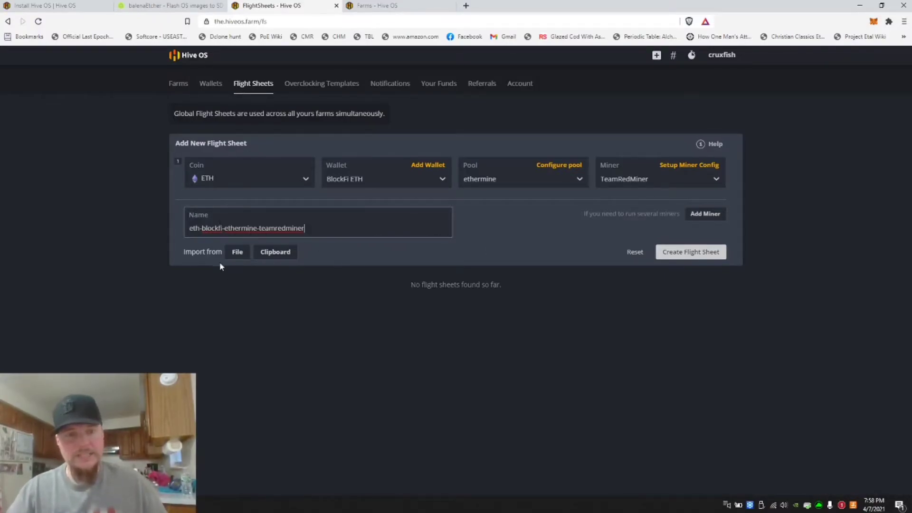
{"action": "left_click", "coordinate": [700, 255]}
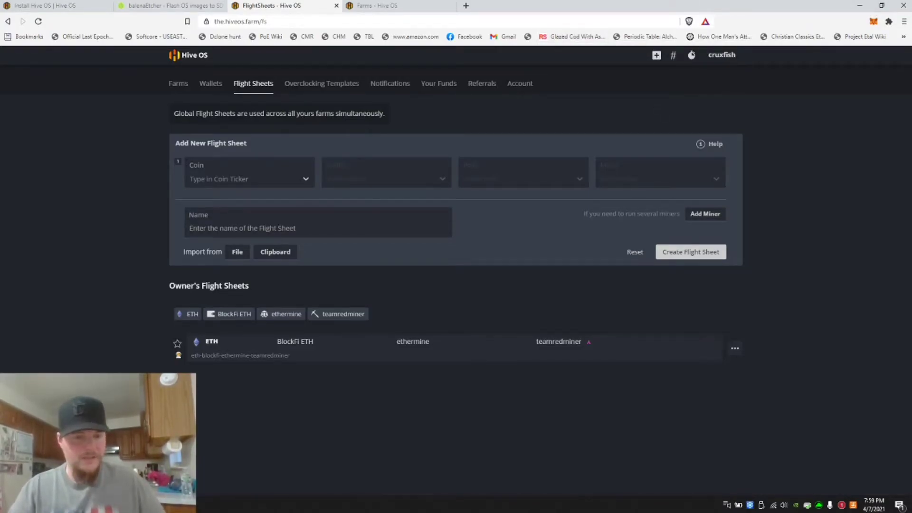
Bring balenaEtcher back up and close it once flashing has finished
{"action": "left_click", "coordinate": [161, 504]}
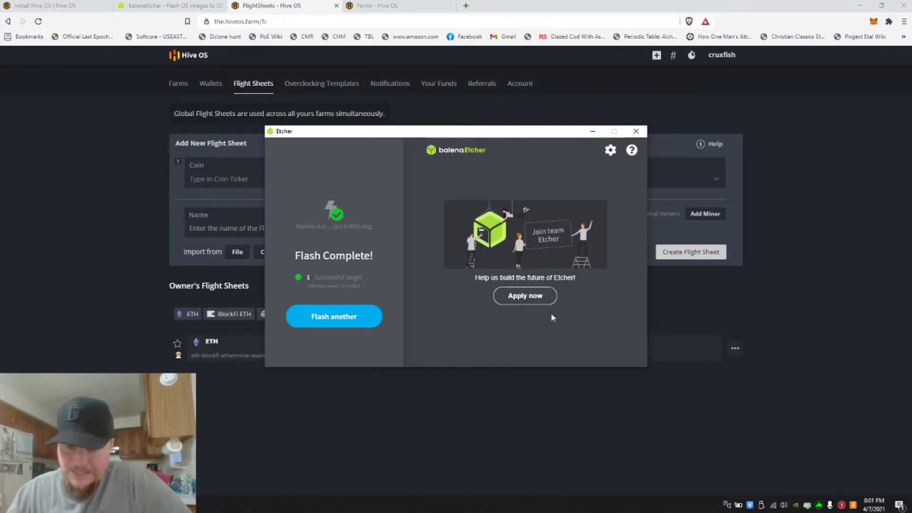
{"action": "left_click", "coordinate": [636, 132]}
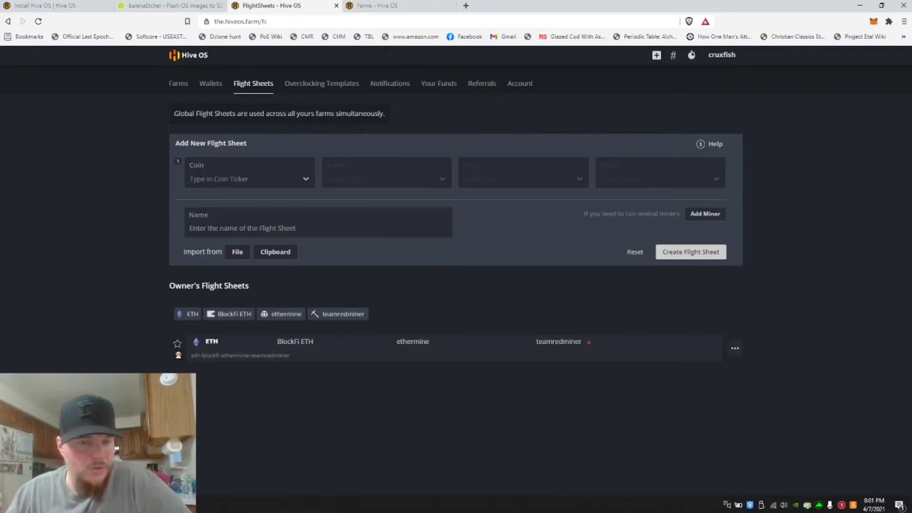
Open File Explorer and browse the flashed HIVE USB drive to view its contents
{"action": "key", "text": "super+e"}
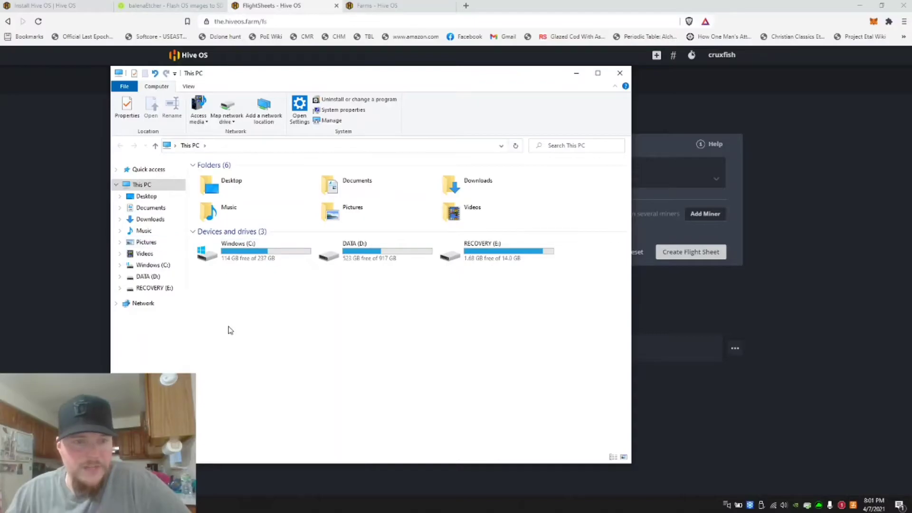
{"action": "left_click", "coordinate": [577, 74]}
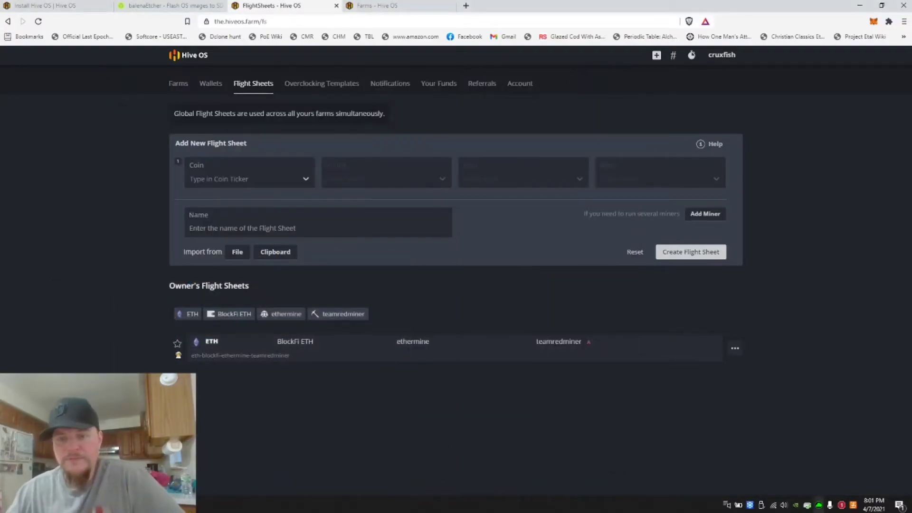
{"action": "left_click", "coordinate": [761, 505]}
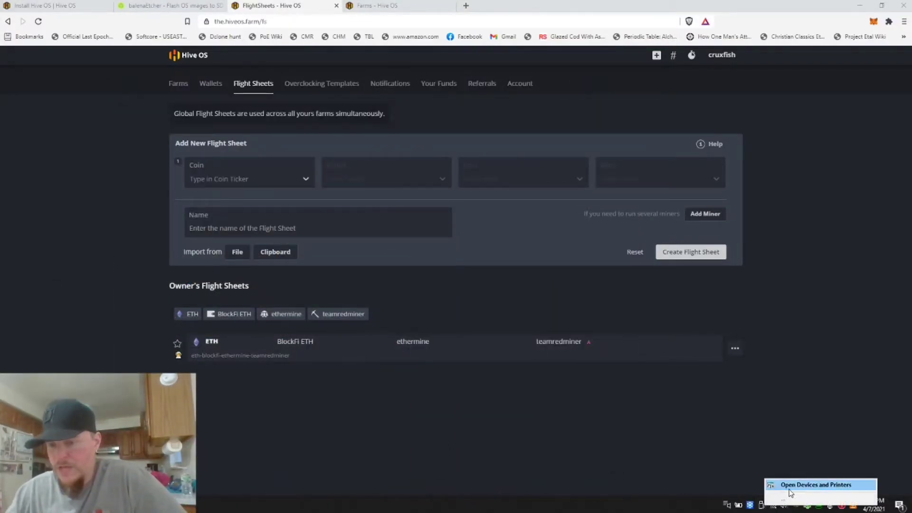
{"action": "left_click", "coordinate": [681, 469]}
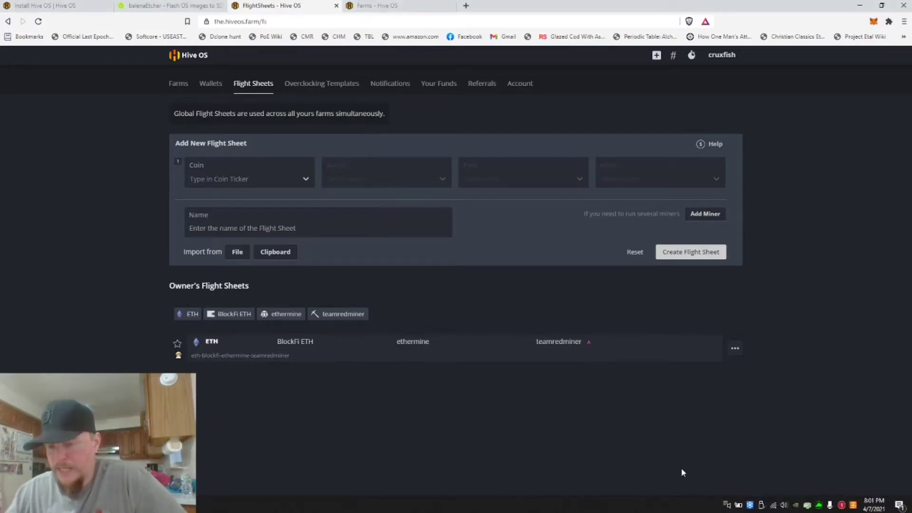
{"action": "left_click", "coordinate": [760, 505]}
{"action": "left_click", "coordinate": [704, 475]}
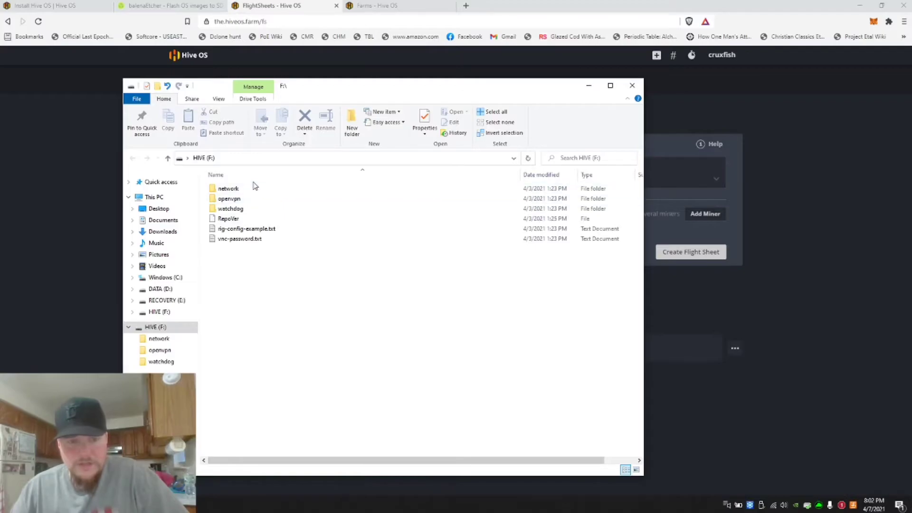
{"action": "left_click", "coordinate": [116, 179]}
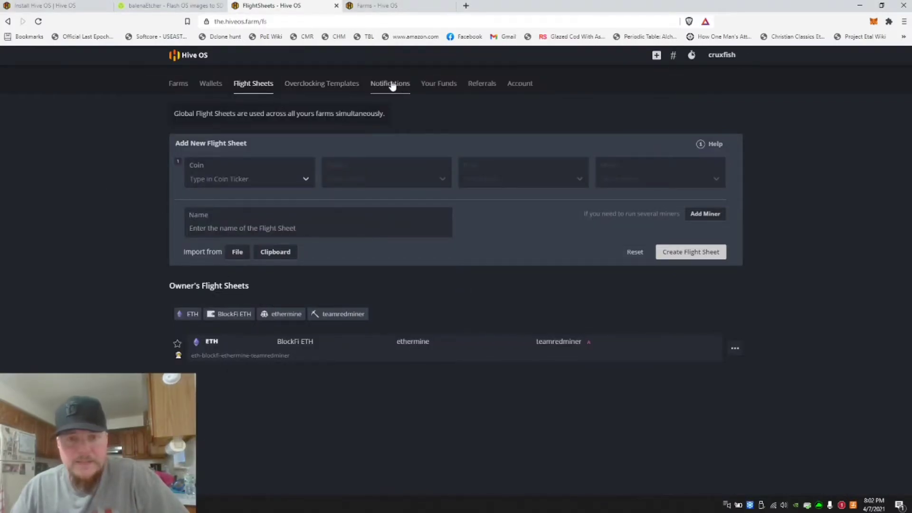
Open the cruxfishfarm farm and its worker cruxfishrig1
{"action": "left_click", "coordinate": [175, 90]}
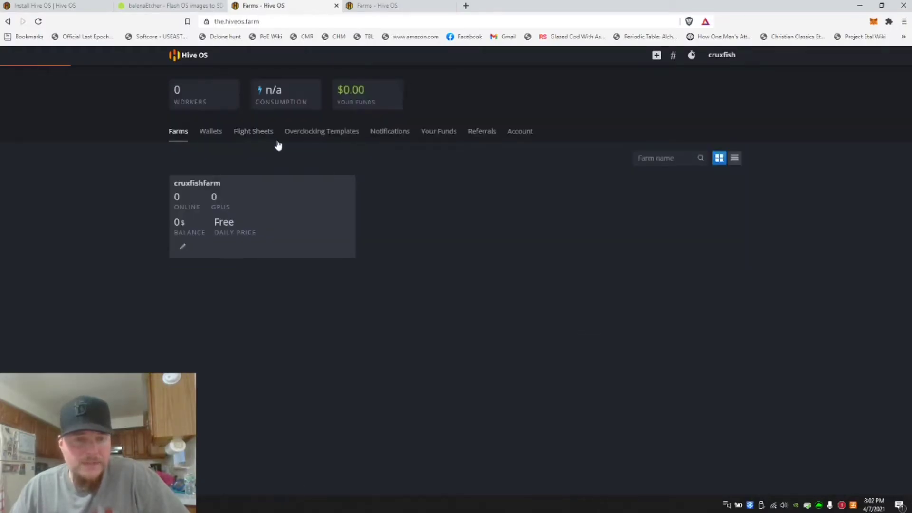
{"action": "left_click", "coordinate": [202, 185]}
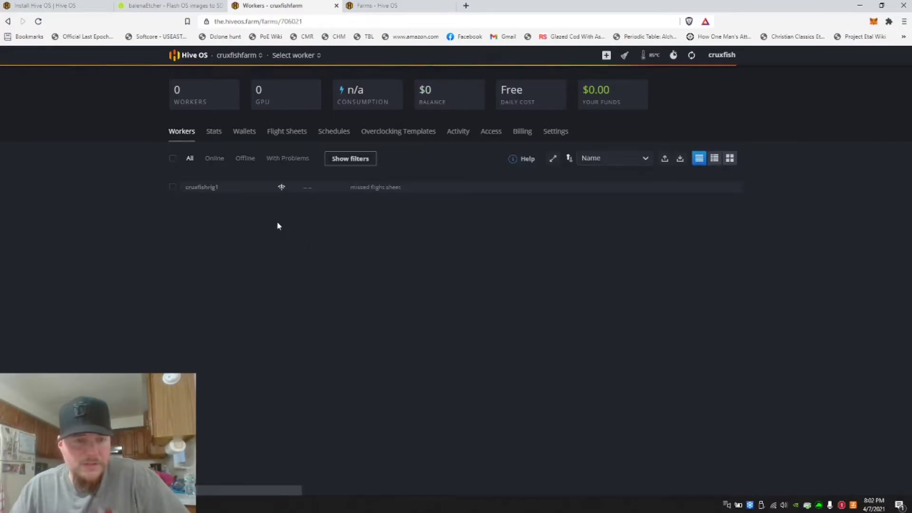
{"action": "left_click", "coordinate": [208, 190]}
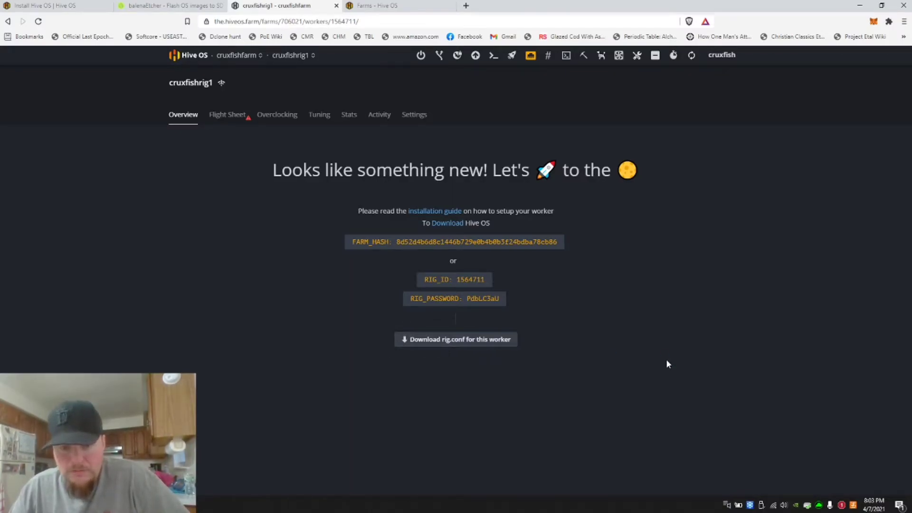
Download the worker's rig.conf to the Downloads folder, replacing the existing rig.conf
{"action": "left_click", "coordinate": [503, 340]}
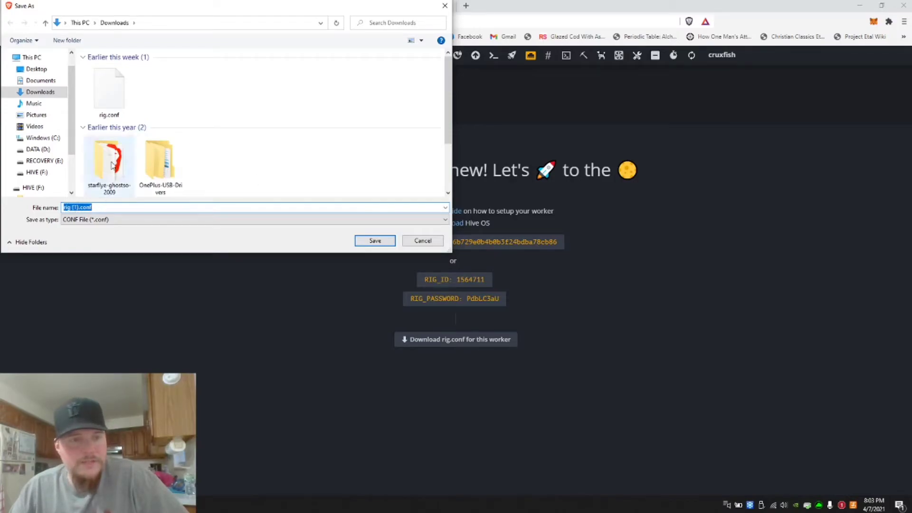
{"action": "left_click", "coordinate": [108, 95]}
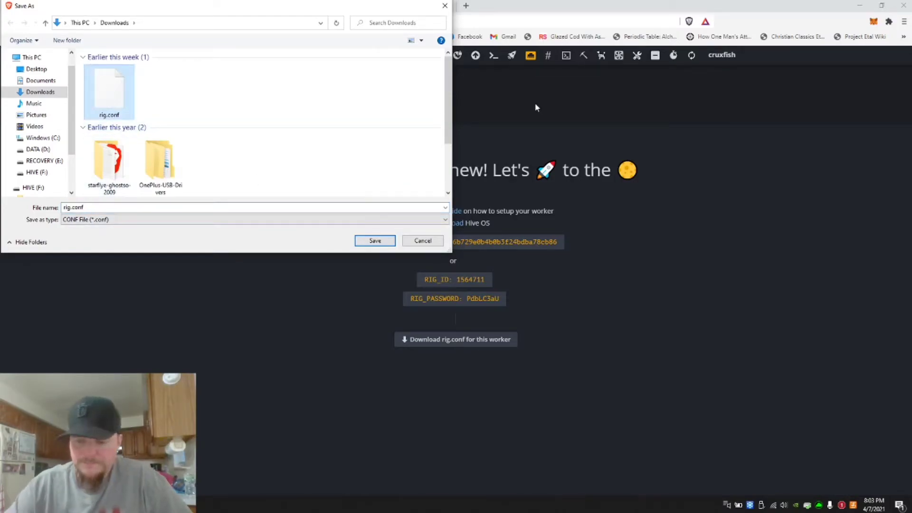
{"action": "double_click", "coordinate": [89, 207]}
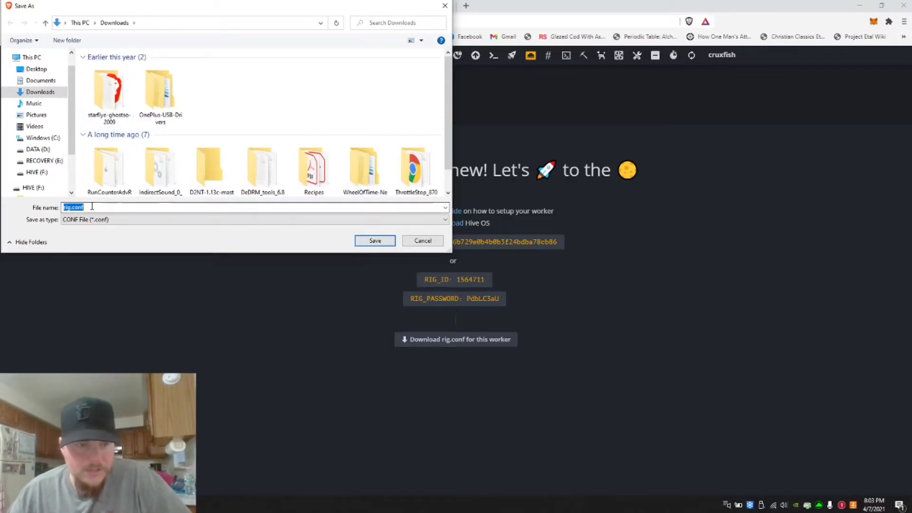
{"action": "left_click", "coordinate": [370, 241]}
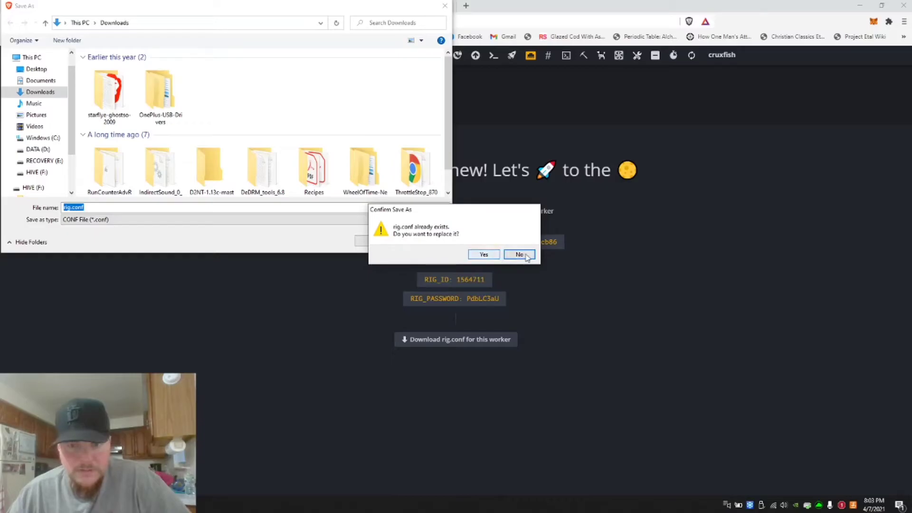
{"action": "left_click", "coordinate": [484, 255]}
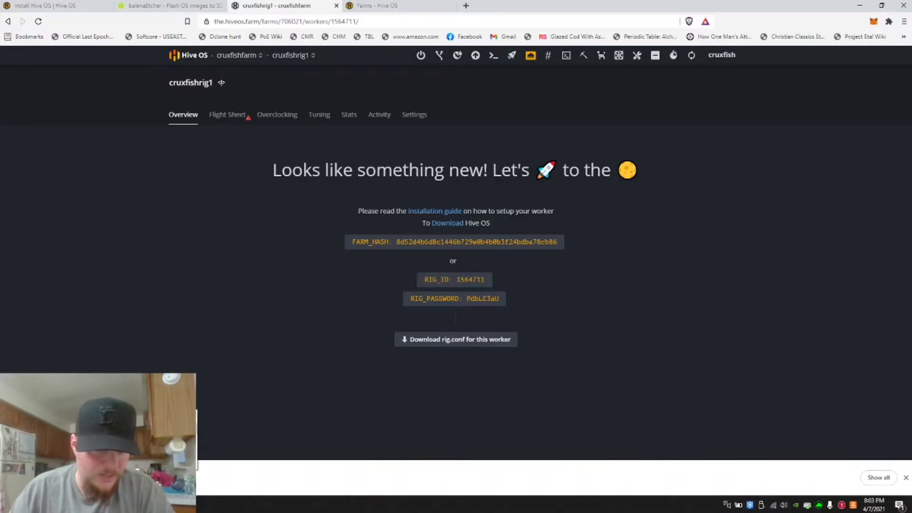
Show the downloaded rig.conf in the Downloads folder
{"action": "left_click", "coordinate": [129, 446]}
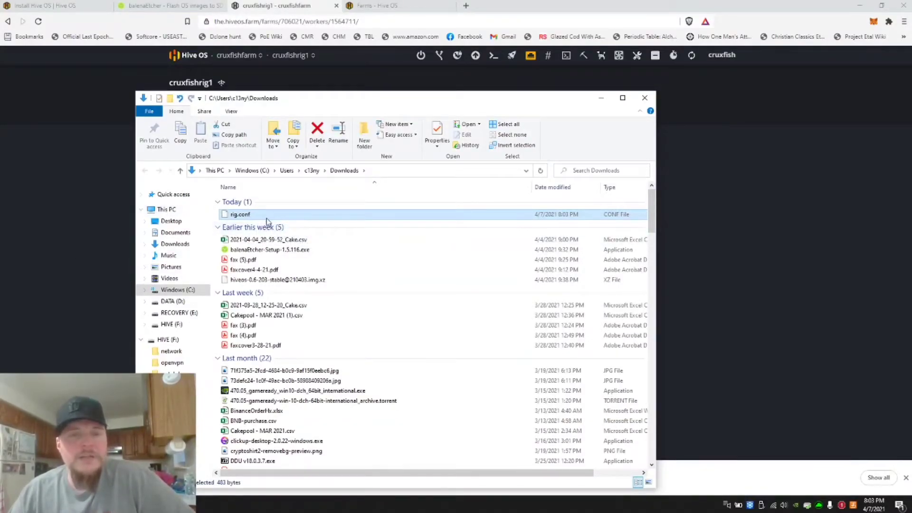
{"action": "left_click", "coordinate": [597, 101]}
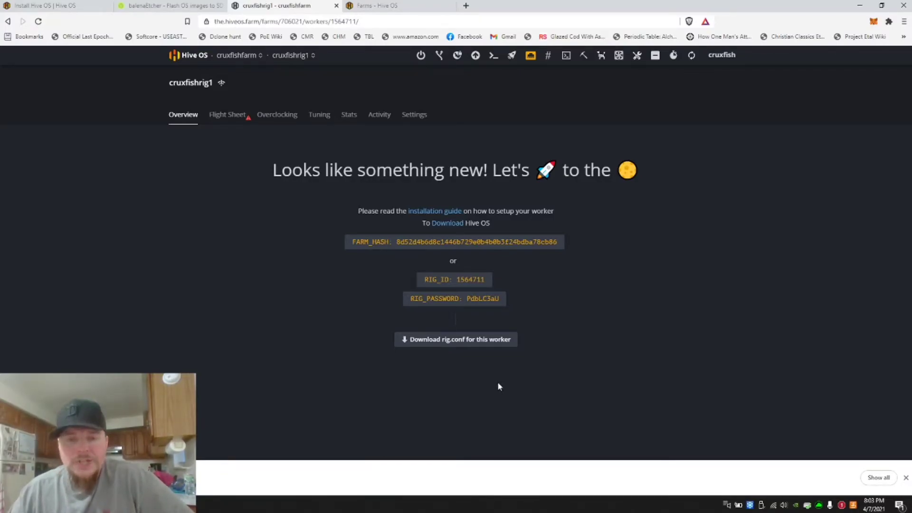
Download rig.conf again and try renaming the duplicate rig (1).conf to rig.conf
{"action": "left_click", "coordinate": [437, 340]}
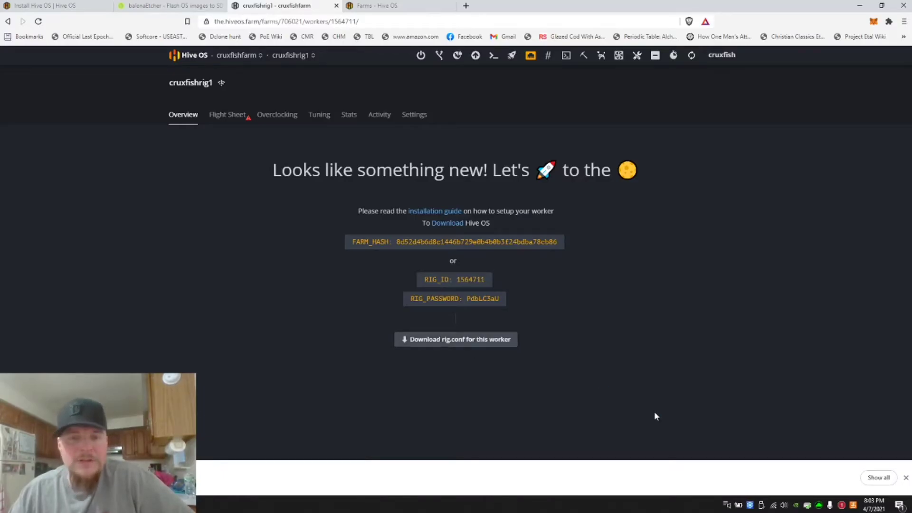
{"action": "left_click", "coordinate": [375, 241]}
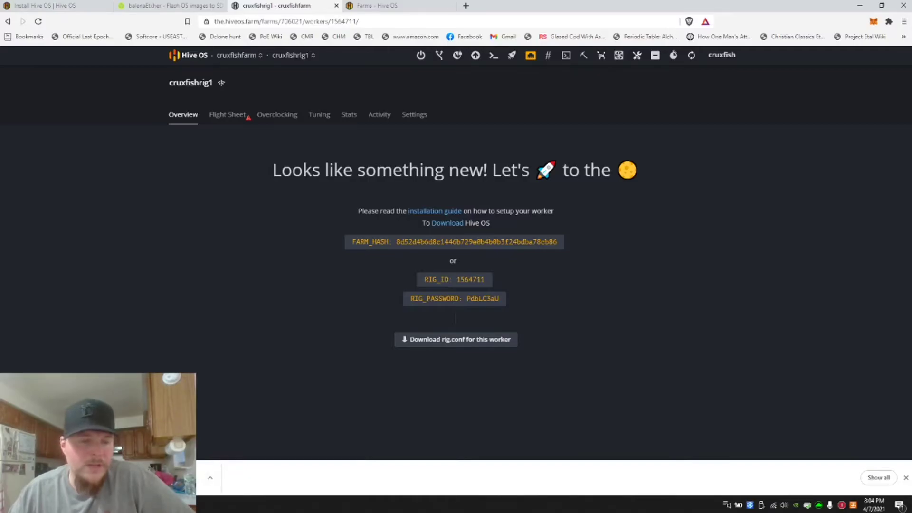
{"action": "left_click", "coordinate": [125, 445]}
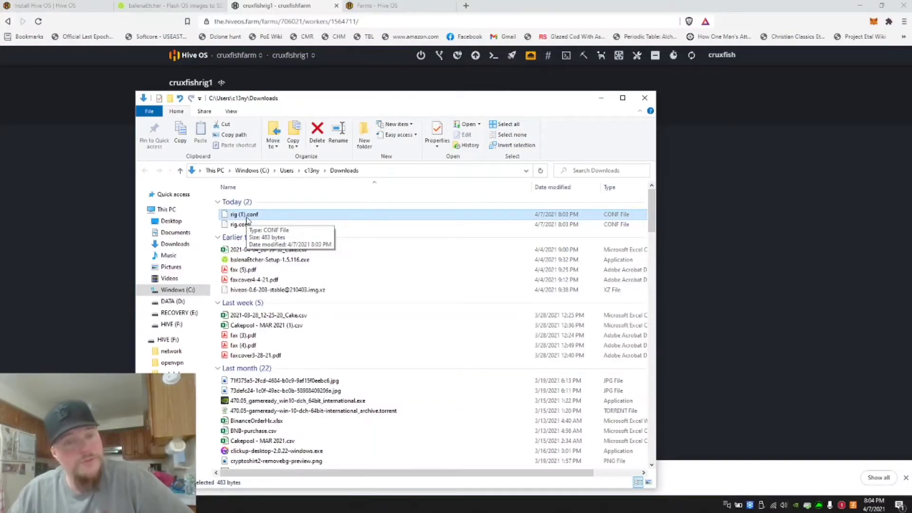
{"action": "left_click", "coordinate": [245, 216]}
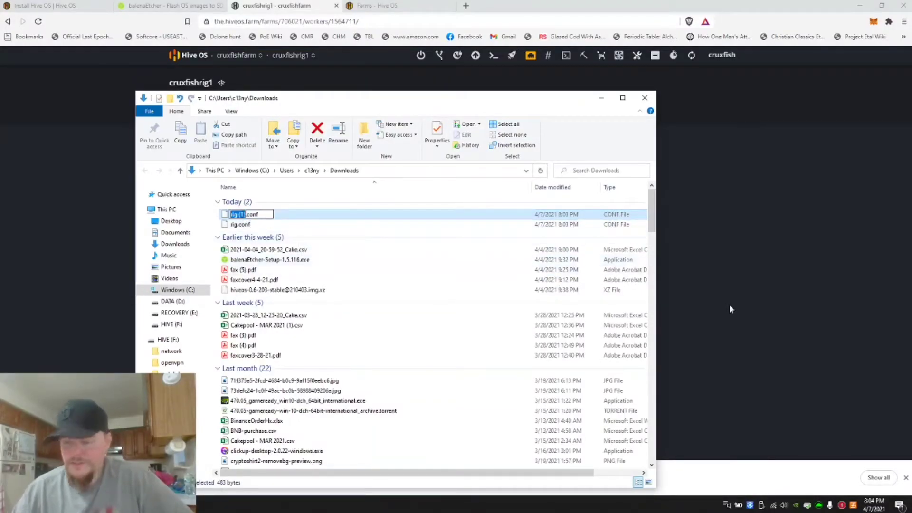
{"action": "key", "text": "Right"}
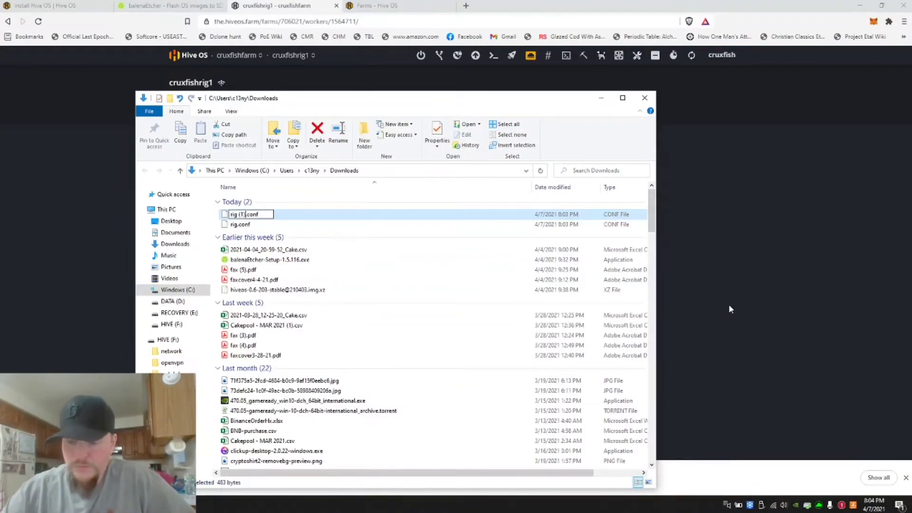
{"action": "key", "text": "BackSpace"}
{"action": "key", "text": "BackSpace"}
{"action": "key", "text": "BackSpace"}
{"action": "key", "text": "BackSpace"}
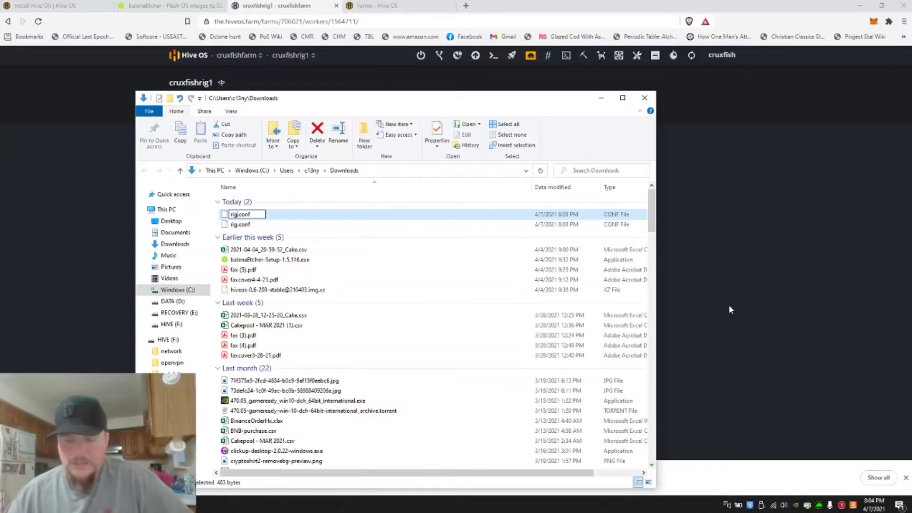
{"action": "key", "text": "Escape"}
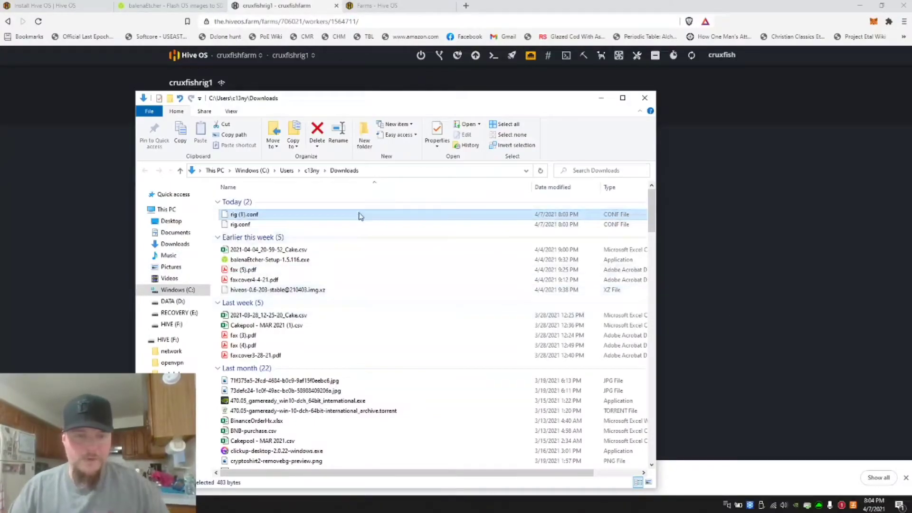
Delete the duplicate rig (1).conf from the Downloads folder
{"action": "left_click", "coordinate": [336, 218]}
{"action": "left_click", "coordinate": [332, 224]}
{"action": "left_click", "coordinate": [336, 218]}
{"action": "key", "text": "Delete"}
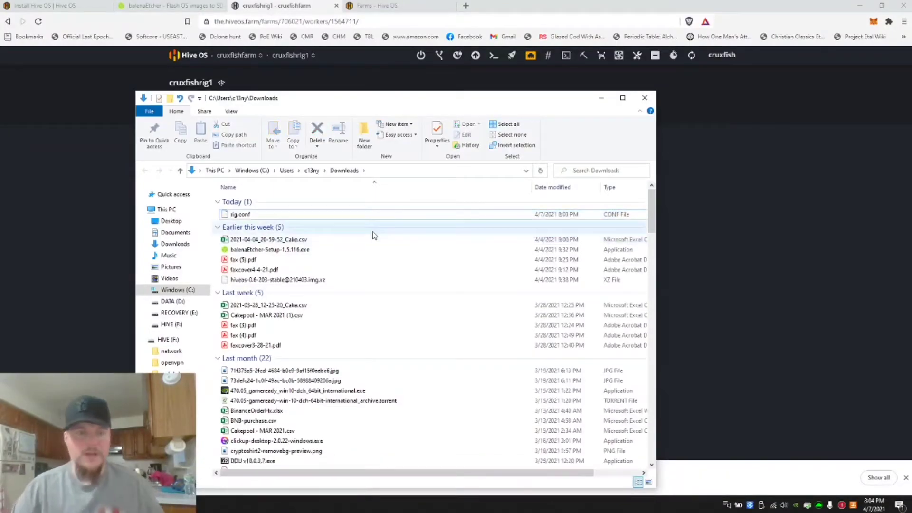
Copy rig.conf from Downloads into the root of the HIVE (F:) USB drive
{"action": "left_click", "coordinate": [242, 217]}
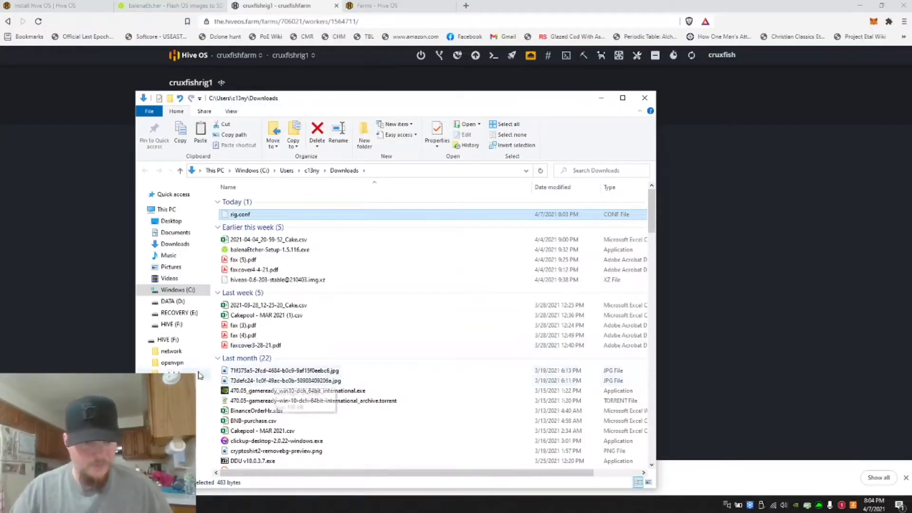
{"action": "left_click", "coordinate": [169, 340]}
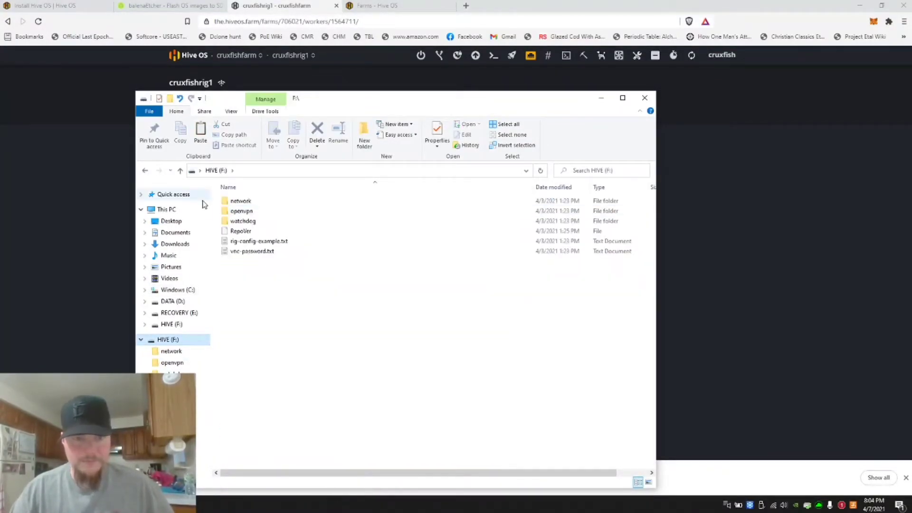
{"action": "left_click", "coordinate": [319, 304]}
{"action": "key", "text": "ctrl+v"}
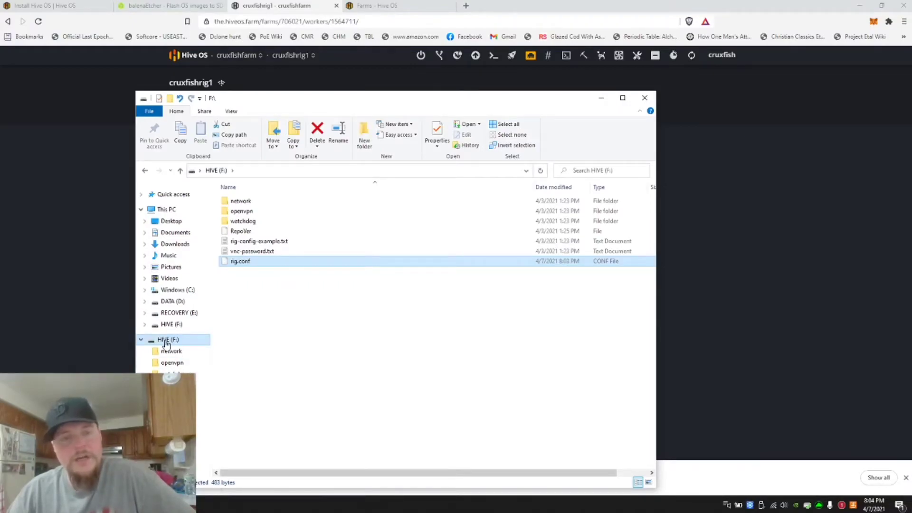
Eject the HIVE (F:) USB drive and switch back to the browser
{"action": "right_click", "coordinate": [164, 340]}
{"action": "left_click", "coordinate": [367, 369]}
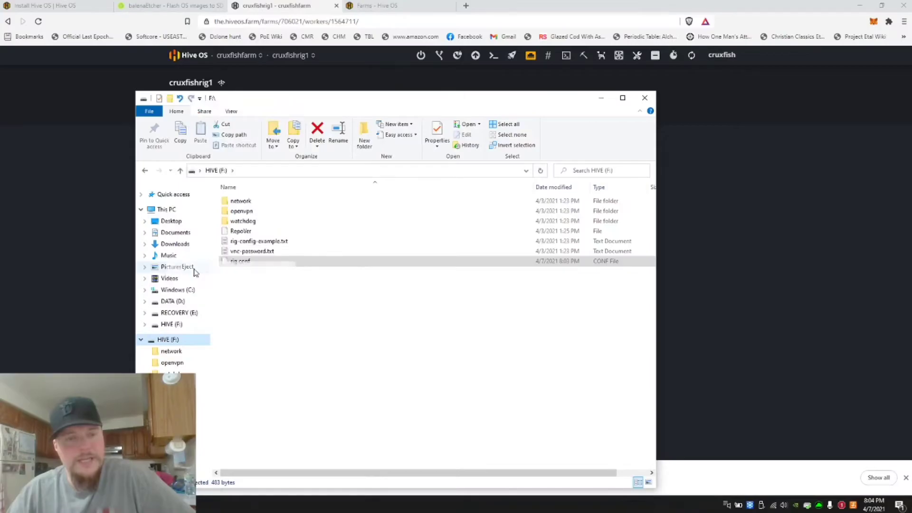
{"action": "key", "text": "alt+Tab"}
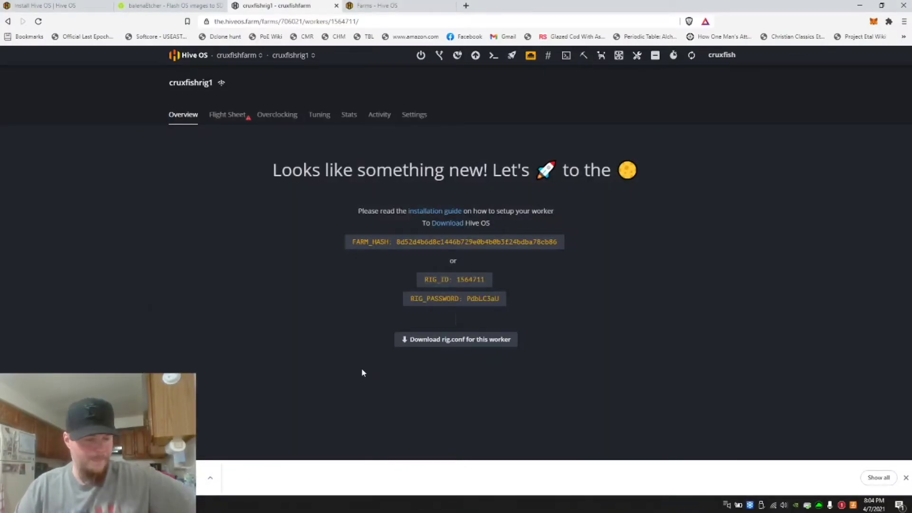